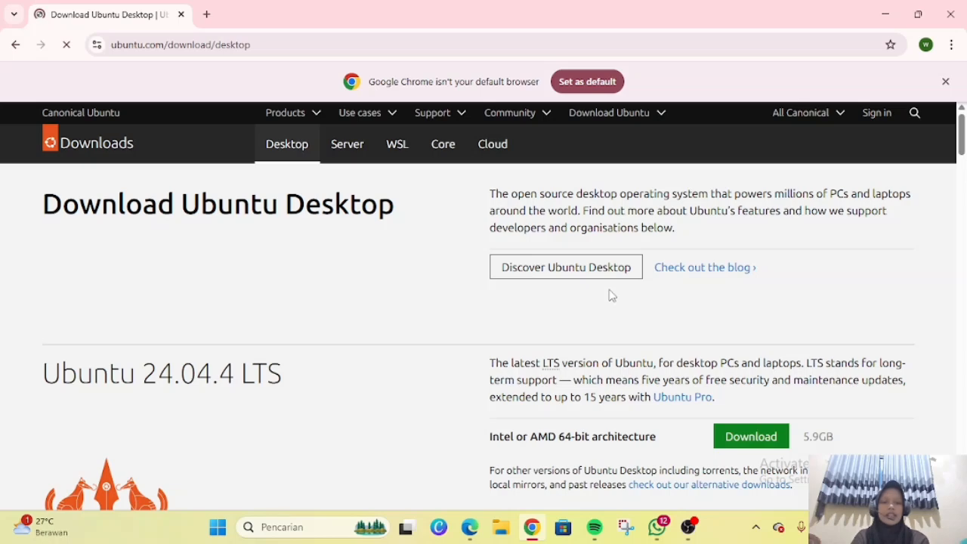
Step: Download the Ubuntu 24.04.4 LTS desktop image for Intel or AMD 64-bit, dismiss the default-browser notice, and open the downloads list
scroll(612, 295, down, 2)
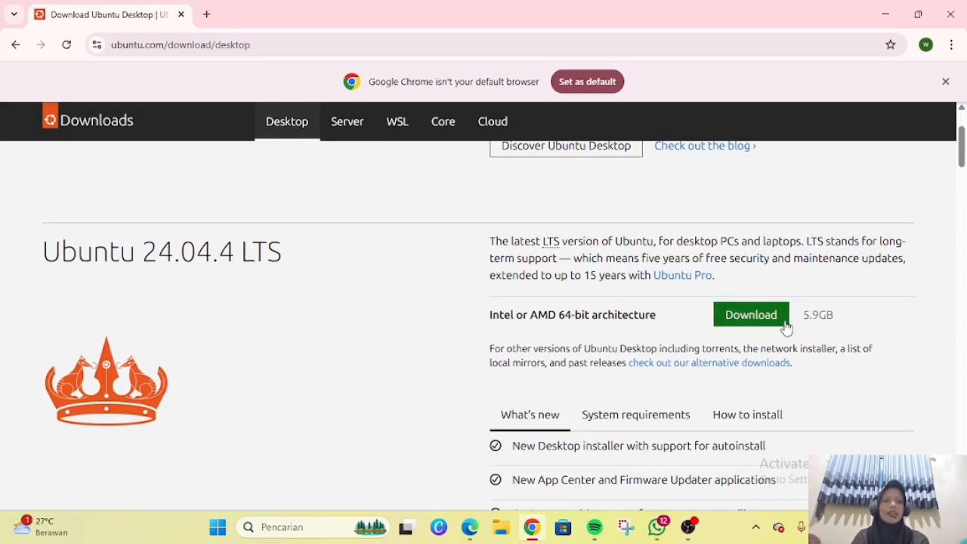
click(741, 321)
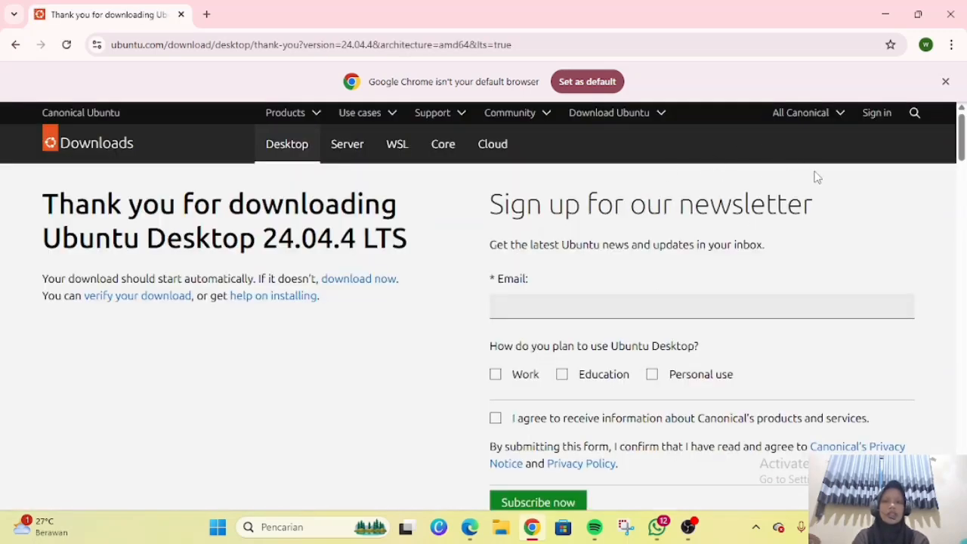
click(945, 81)
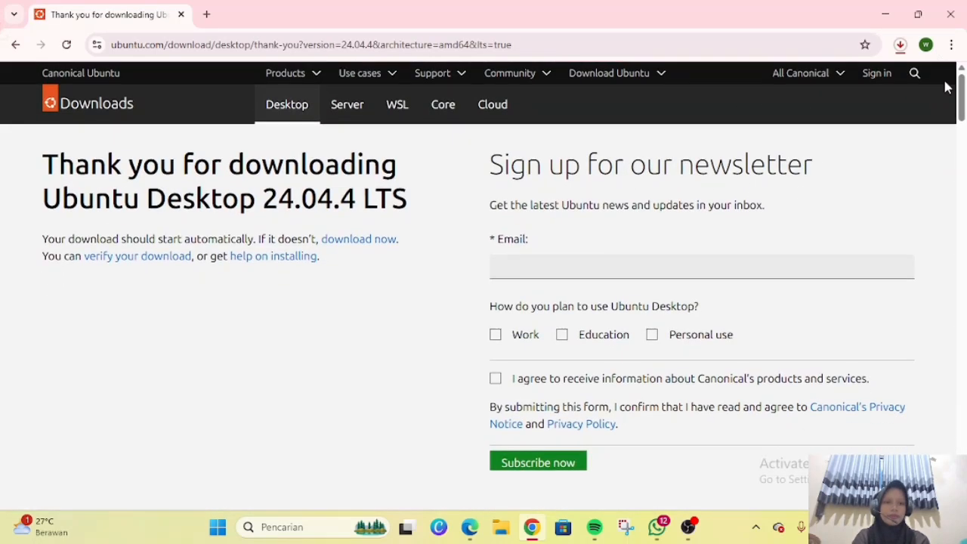
click(900, 46)
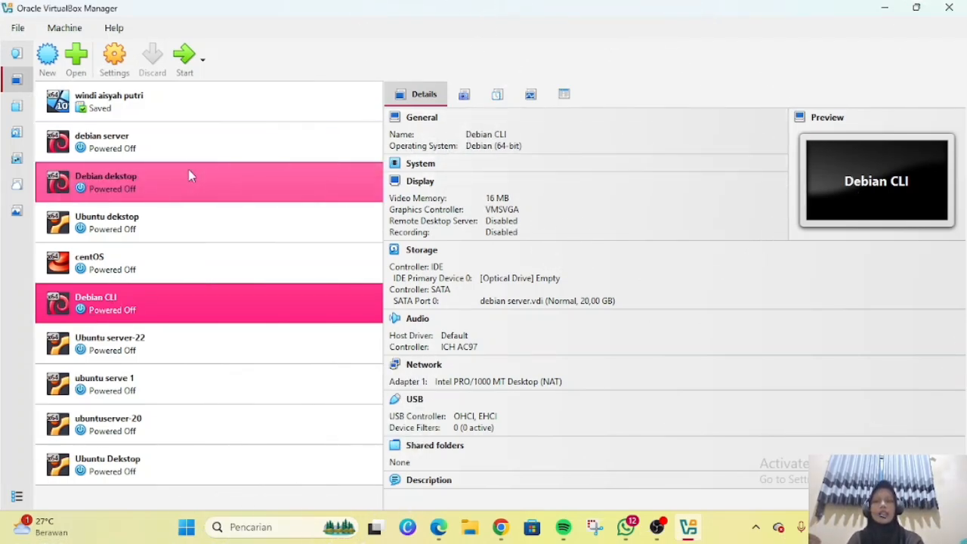
Step: Start a new virtual machine in Oracle VirtualBox Manager and name it "ubuntu dekstop"
click(46, 60)
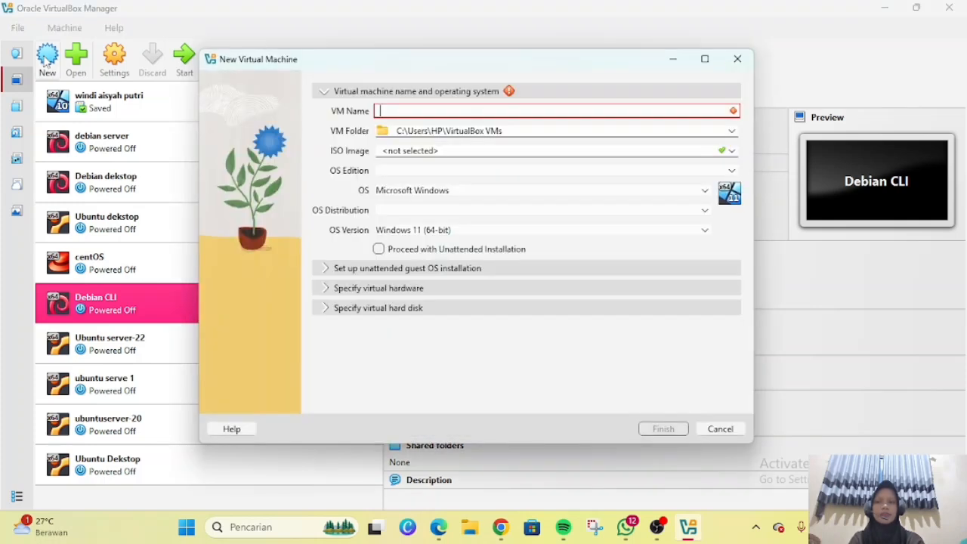
text(ubu)
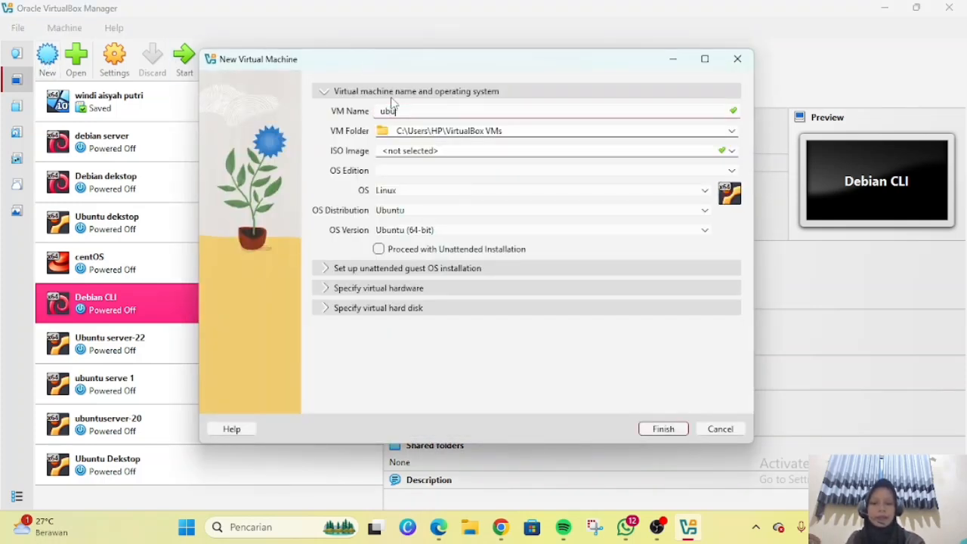
text(ntu dekst)
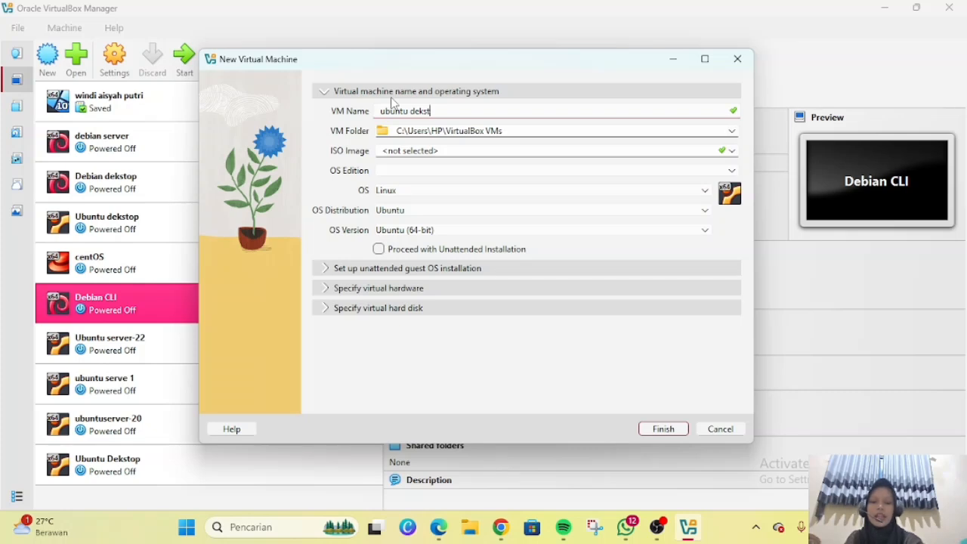
text(op)
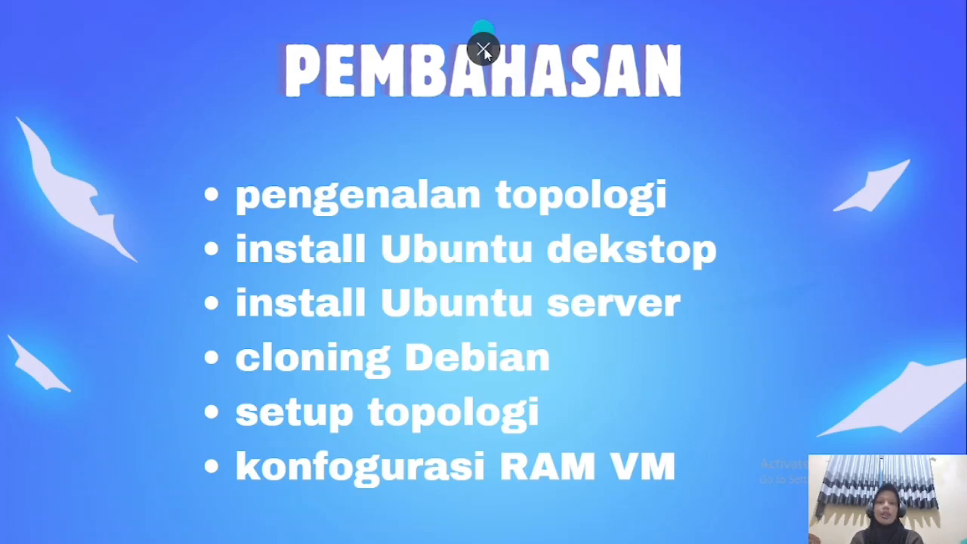
Step: Exit the full-screen presentation, switch to Chrome, and search Google for "download ubuntu server"
click(483, 49)
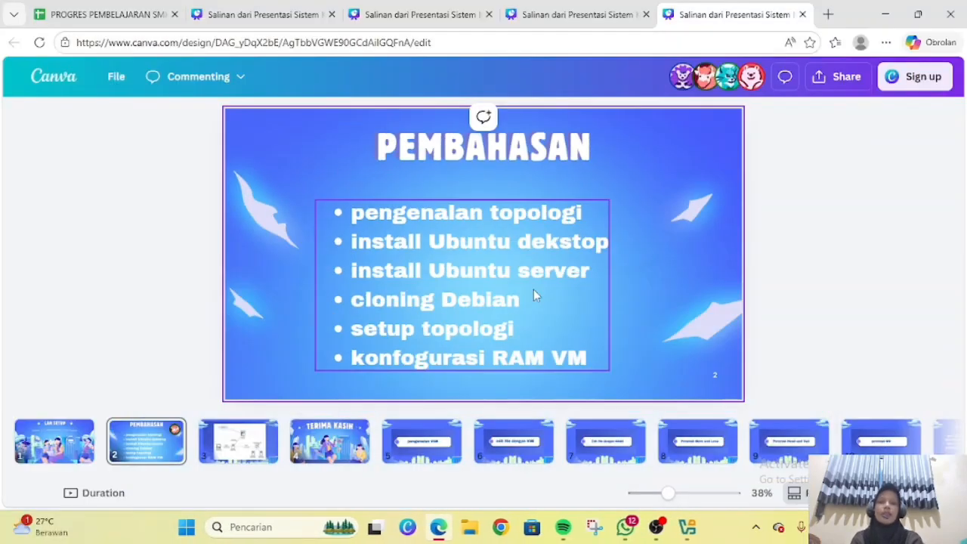
click(503, 530)
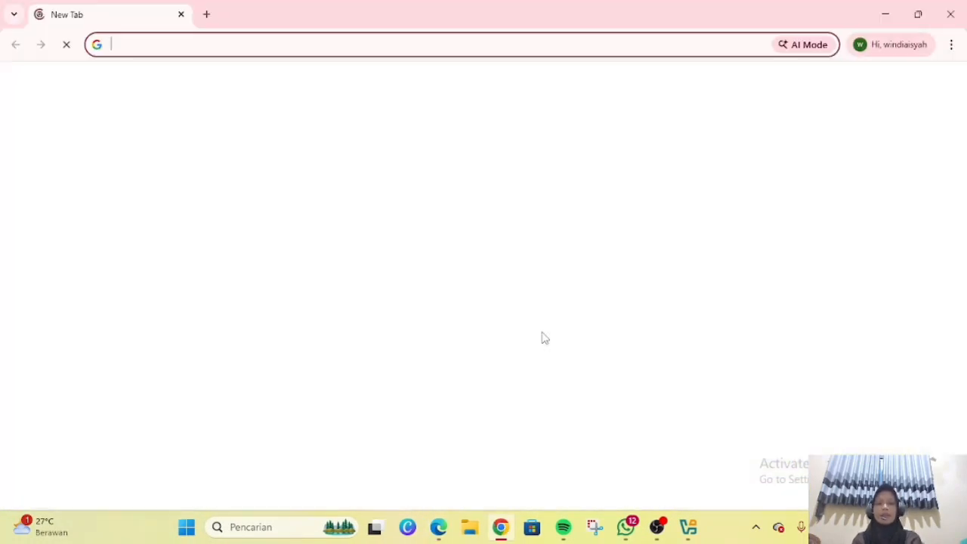
click(454, 273)
text(d)
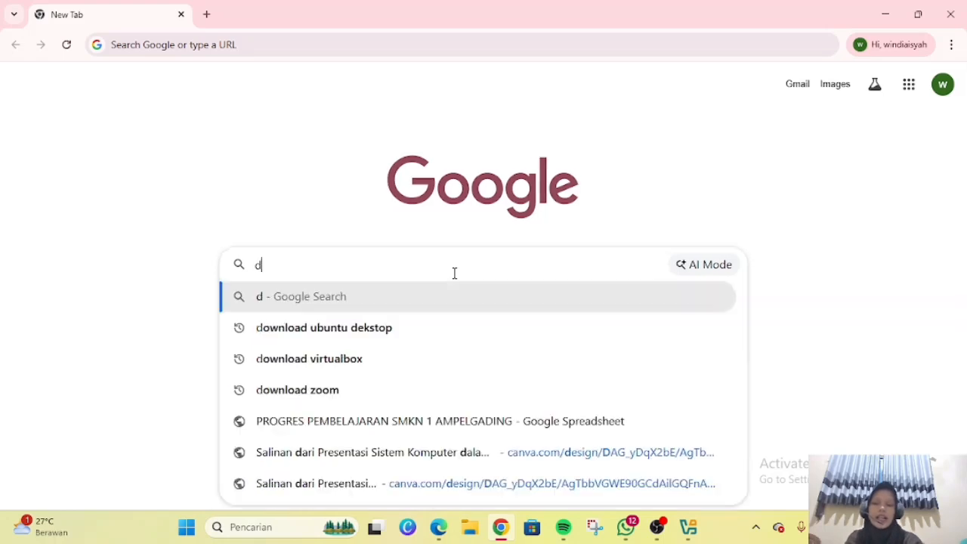
text(own;)
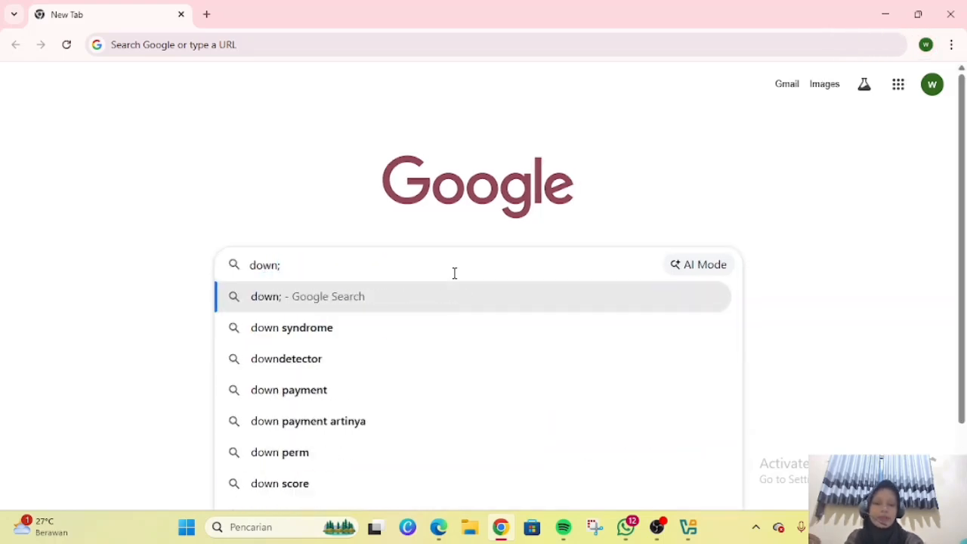
key(BackSpace)
text(load )
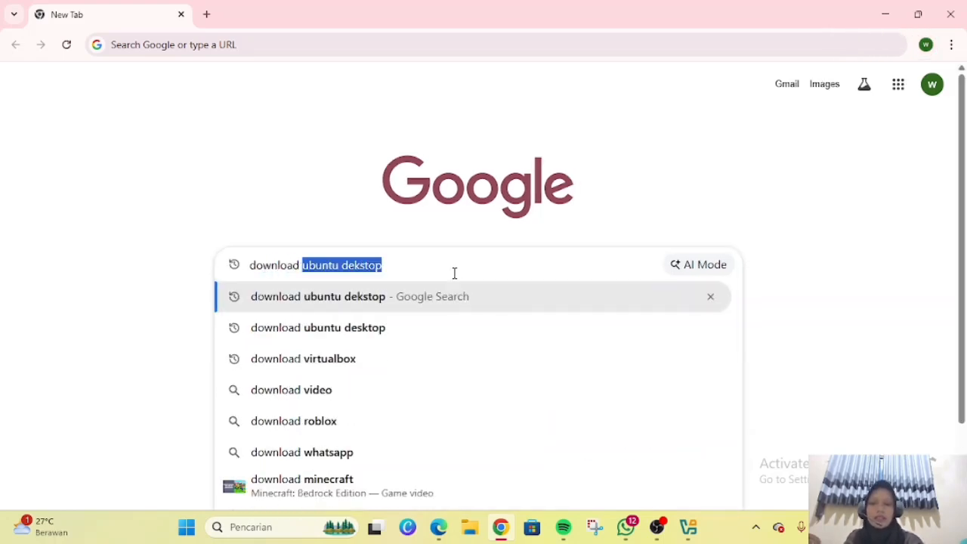
text(ubuntu )
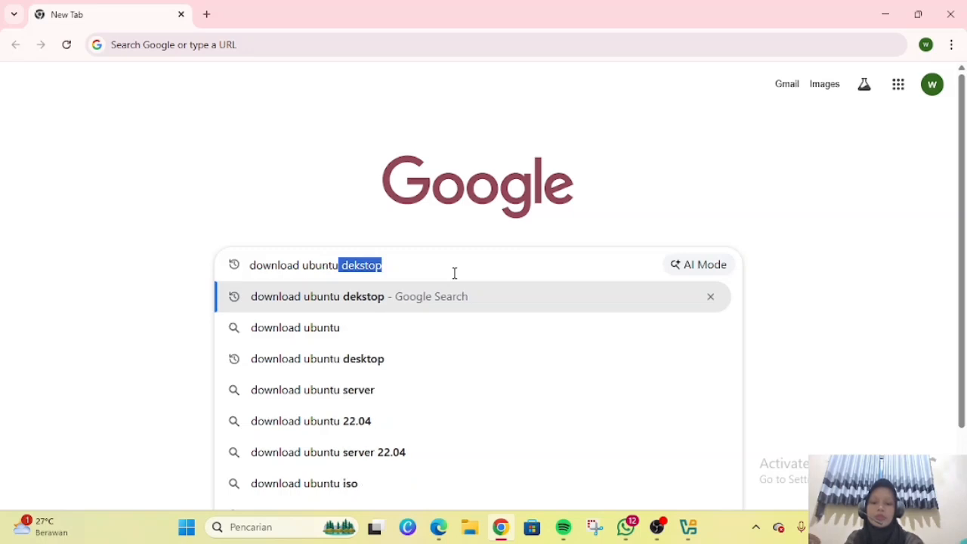
text(server)
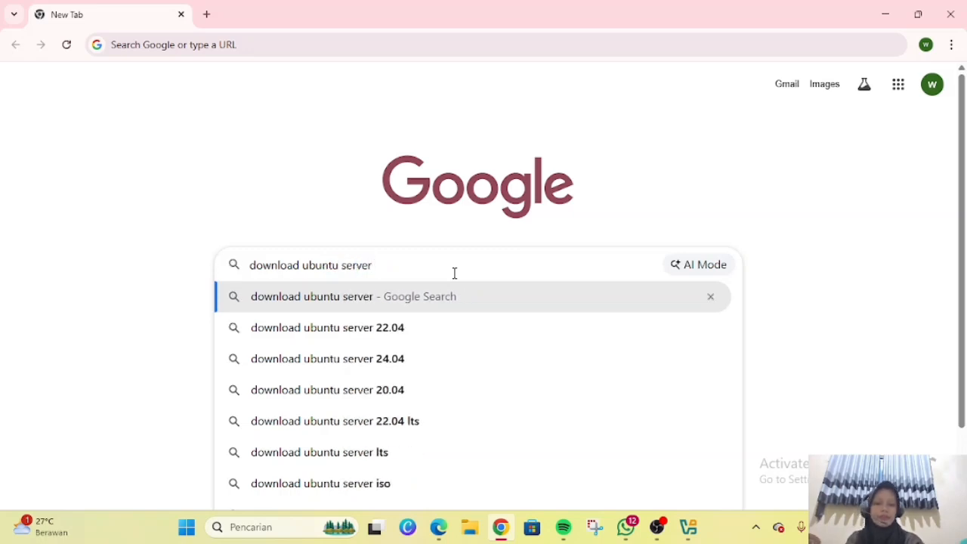
key(Return)
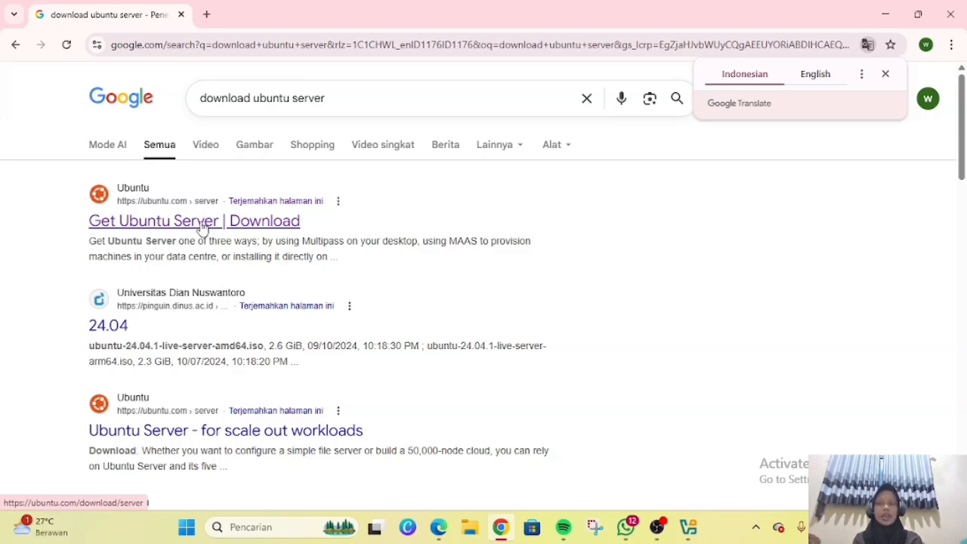
Step: Open the Get Ubuntu Server result, download Ubuntu Server 24.04.4 LTS, and open the downloads list
click(200, 221)
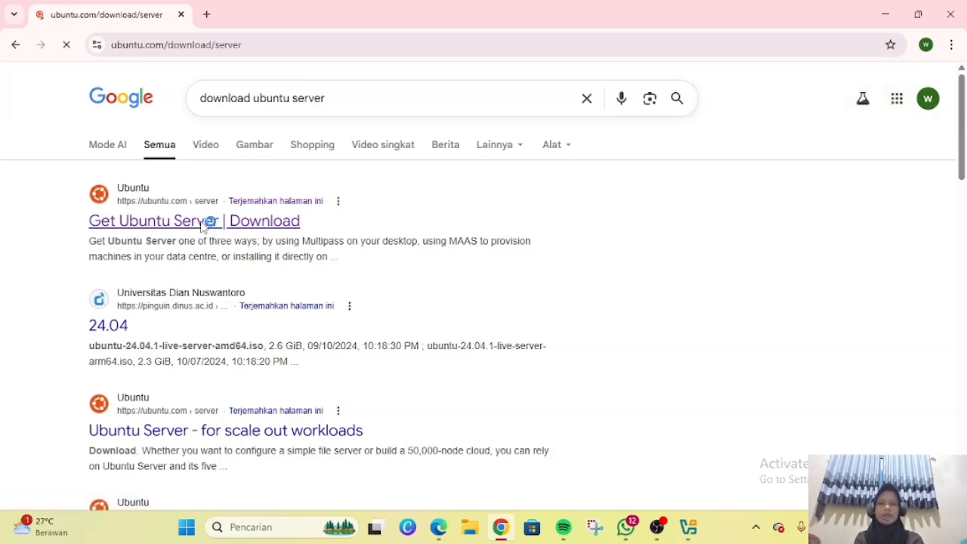
scroll(544, 281, down, 2)
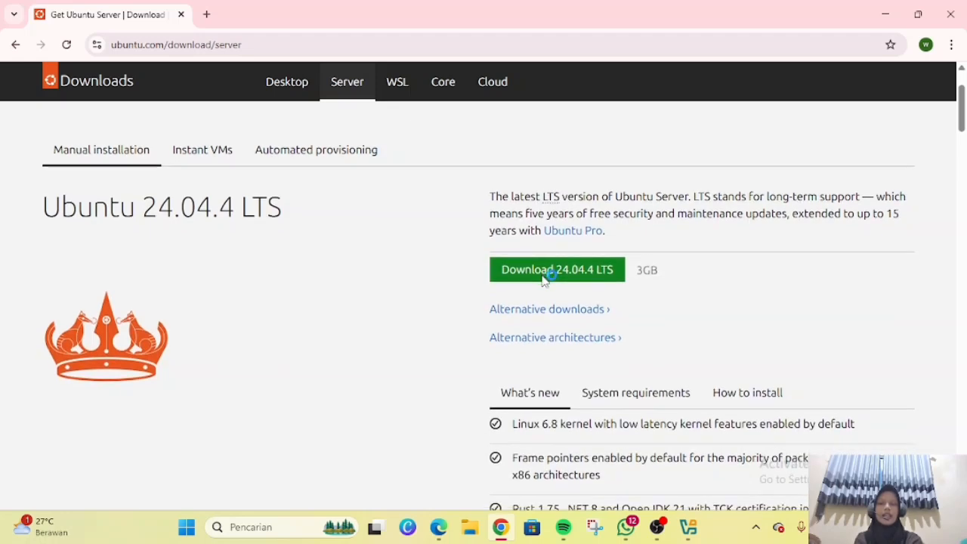
scroll(542, 279, down, 1)
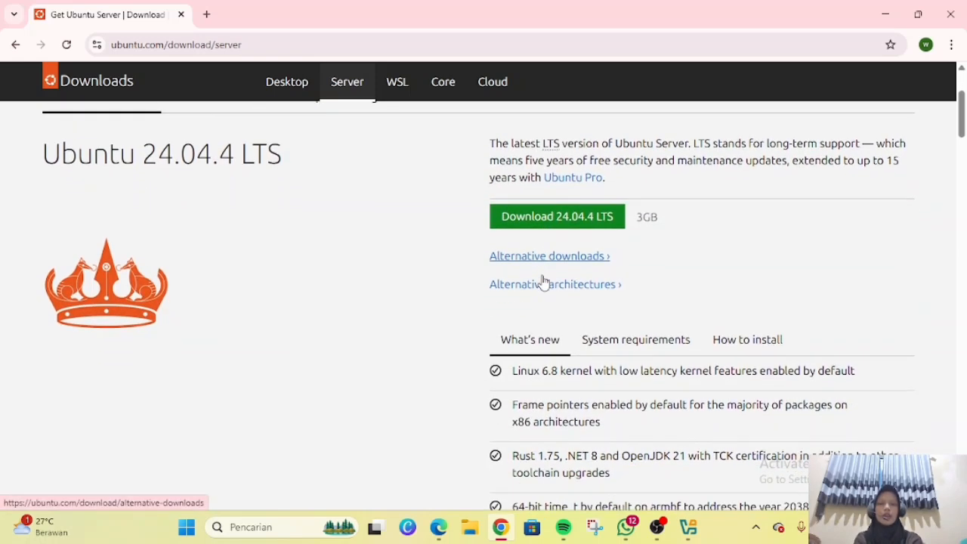
scroll(541, 280, up, 2)
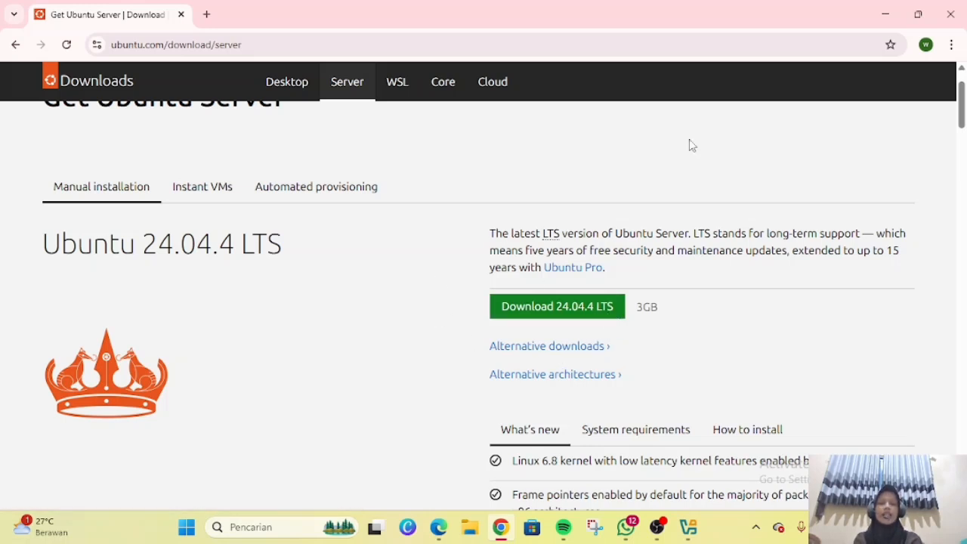
click(556, 312)
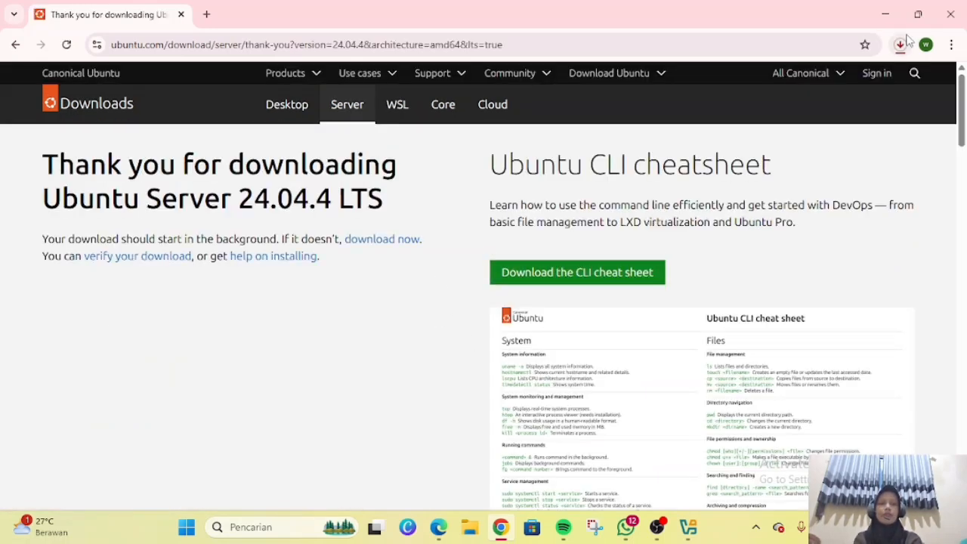
click(901, 47)
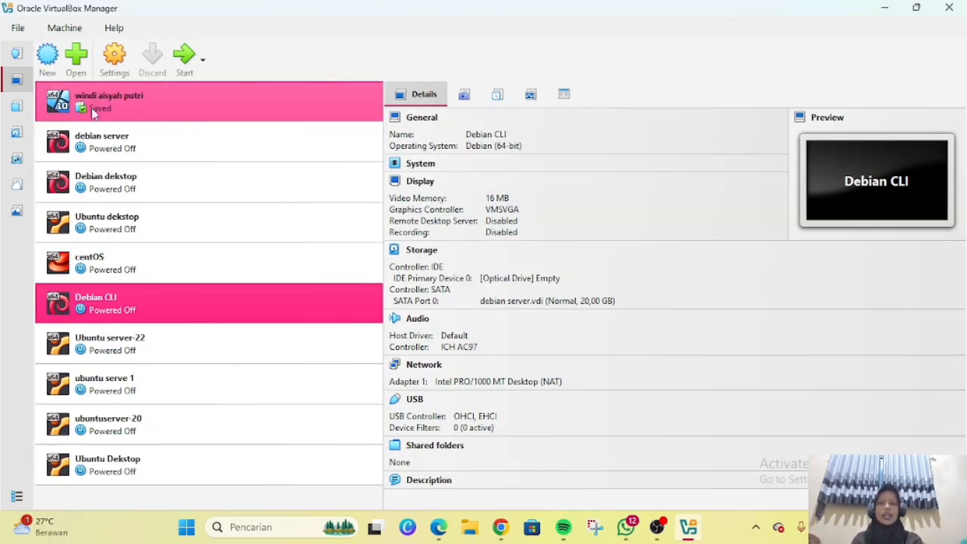
Step: Start a new virtual machine named "ubuntu server 24", go through its VM folder choices, and cancel the wizard
click(47, 60)
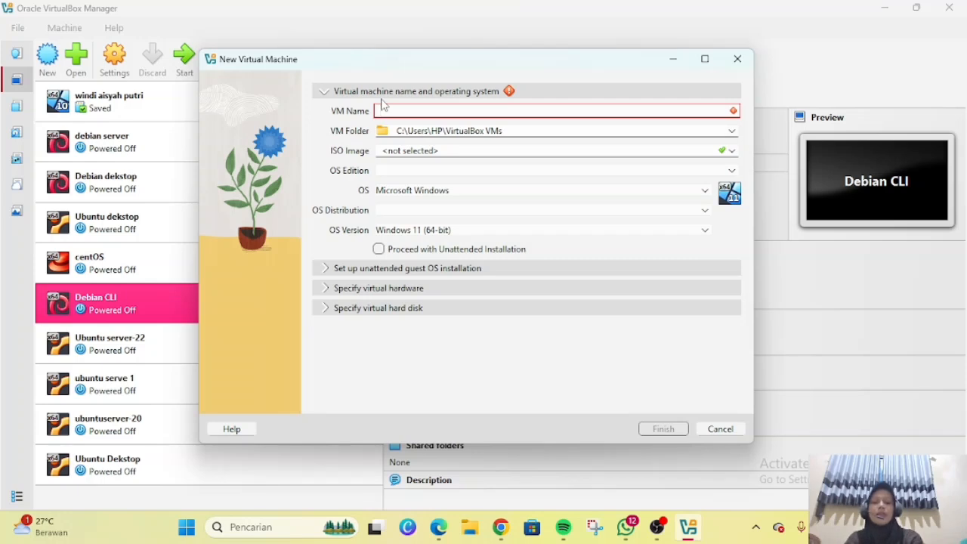
text(ubuntu s)
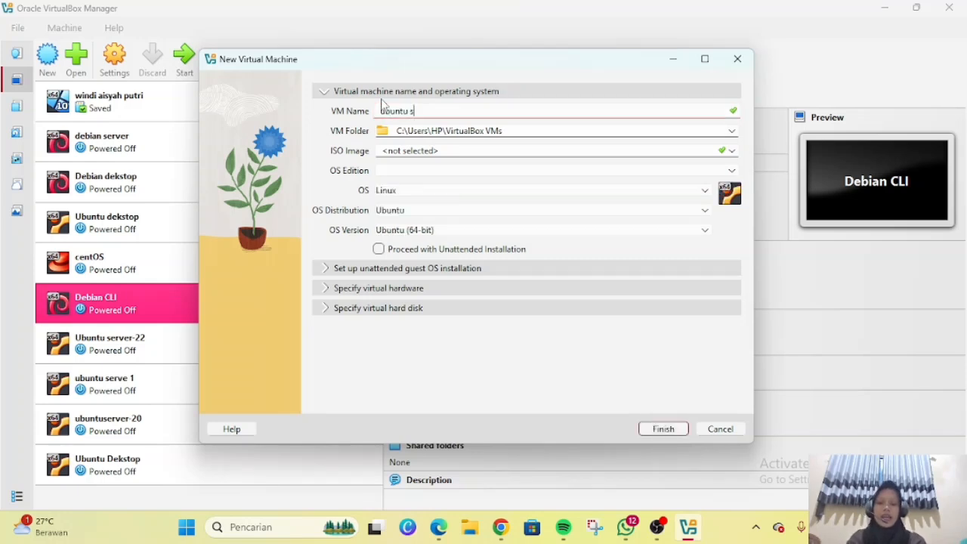
text(erver 1)
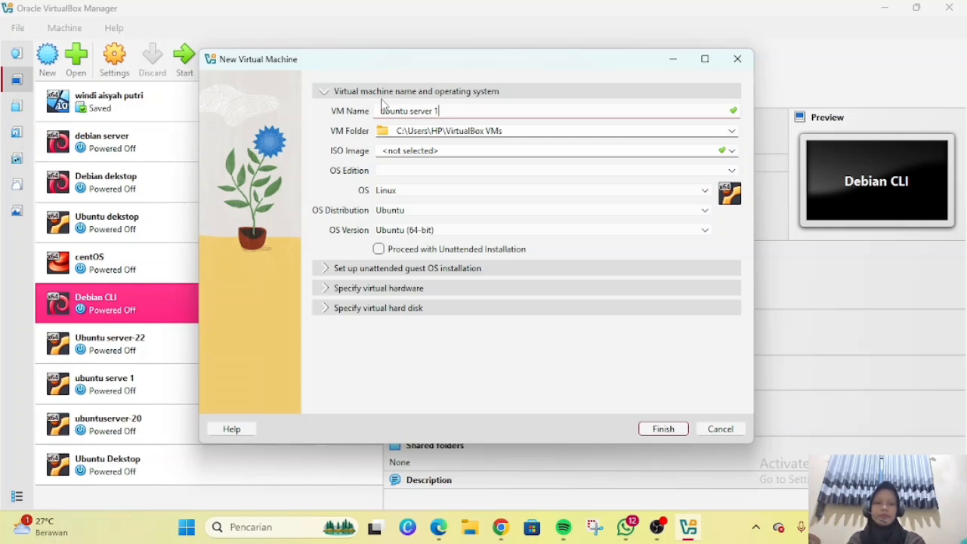
text(4)
click(732, 131)
click(676, 216)
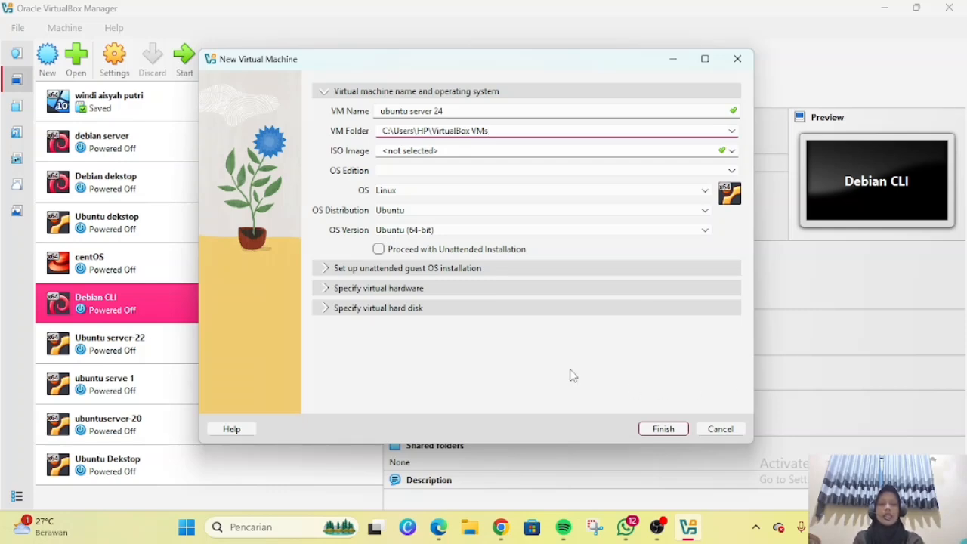
click(727, 429)
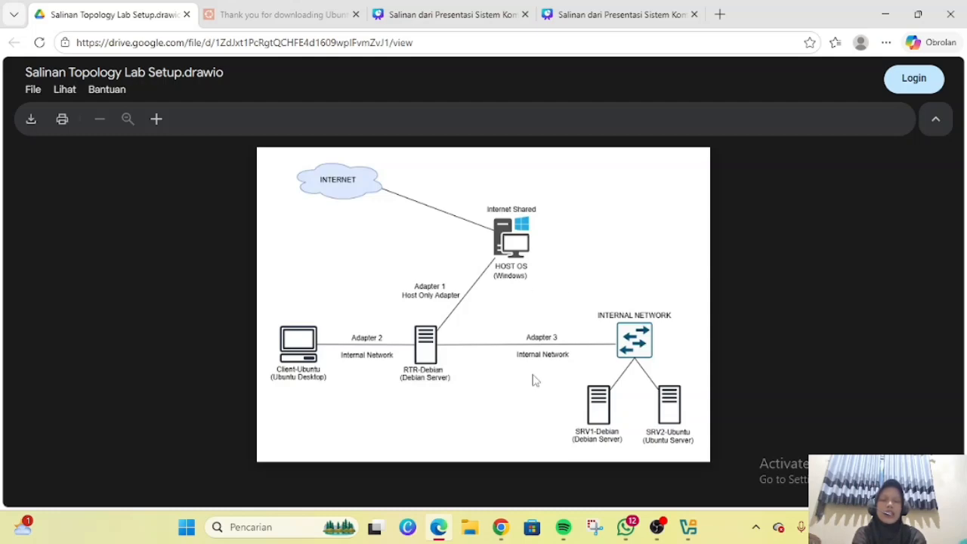
Step: Switch to Oracle VirtualBox Manager, maximize its window, and start cloning the Debian CLI virtual machine
click(695, 527)
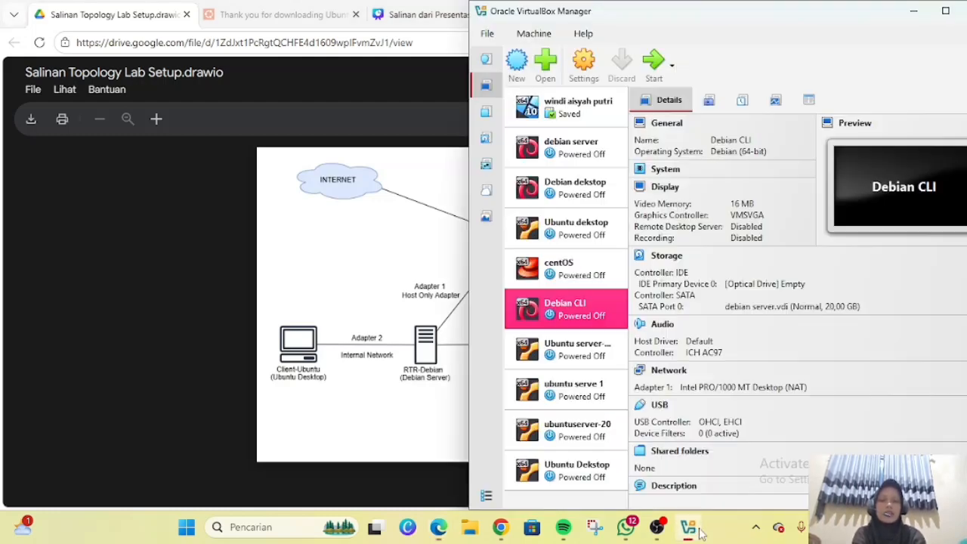
click(943, 6)
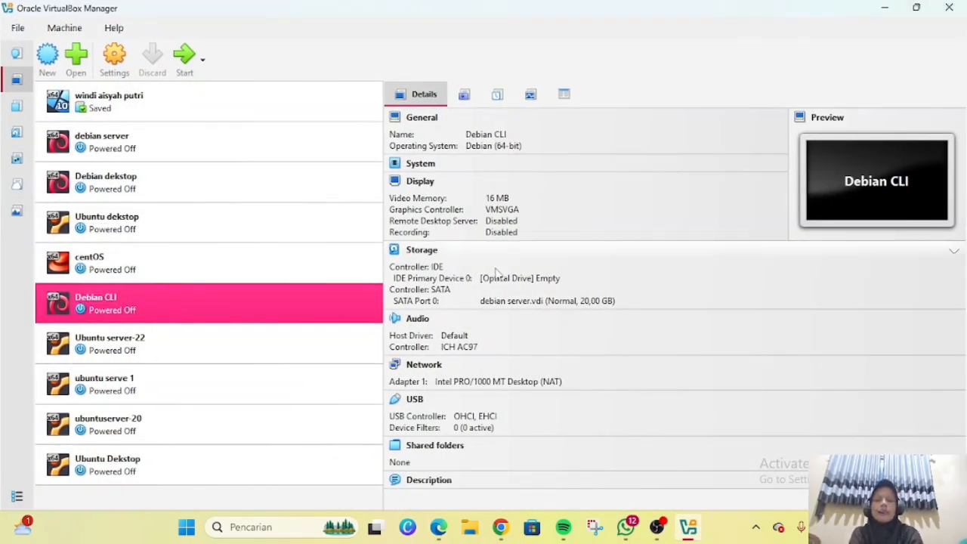
right_click(246, 299)
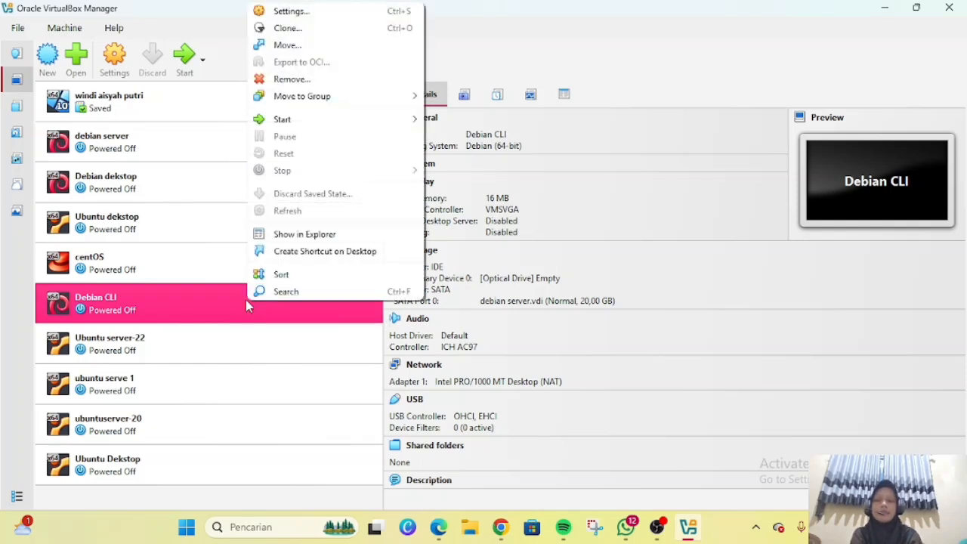
click(320, 34)
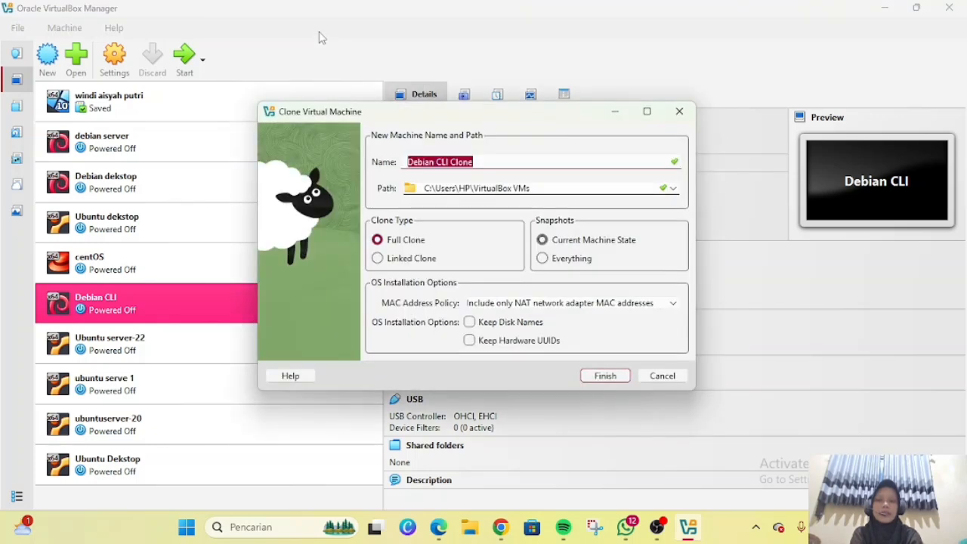
Step: Name the Debian CLI clone "debian-clone"
click(508, 159)
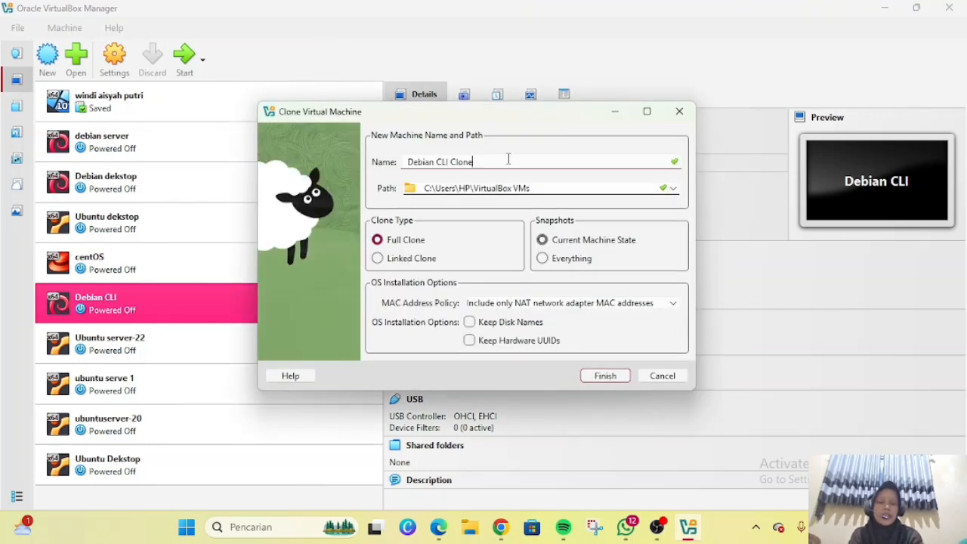
key(BackSpace)
key(BackSpace)
key(BackSpace)
key(BackSpace)
key(BackSpace)
key(BackSpace)
key(BackSpace)
key(BackSpace)
key(BackSpace)
key(BackSpace)
key(BackSpace)
key(BackSpace)
key(BackSpace)
key(BackSpace)
key(BackSpace)
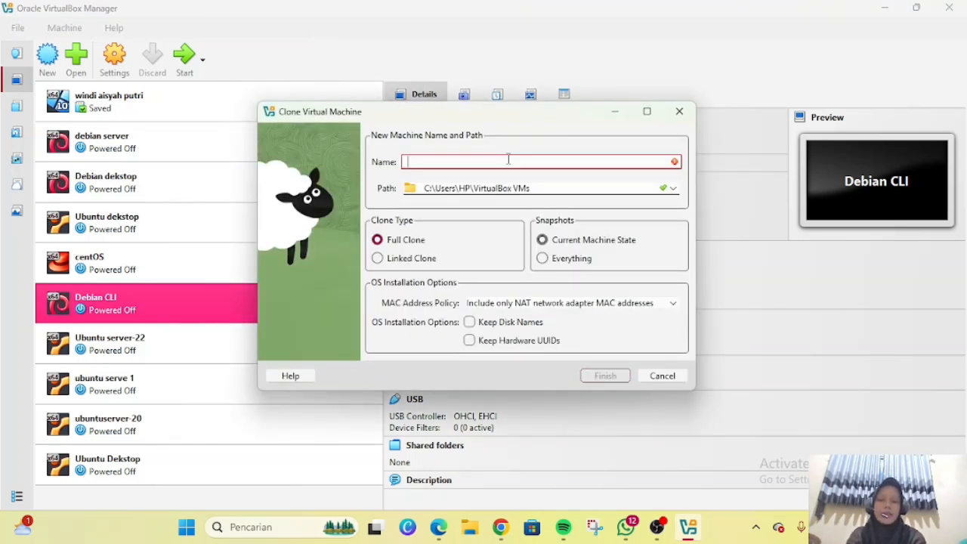
text(debian-clone)
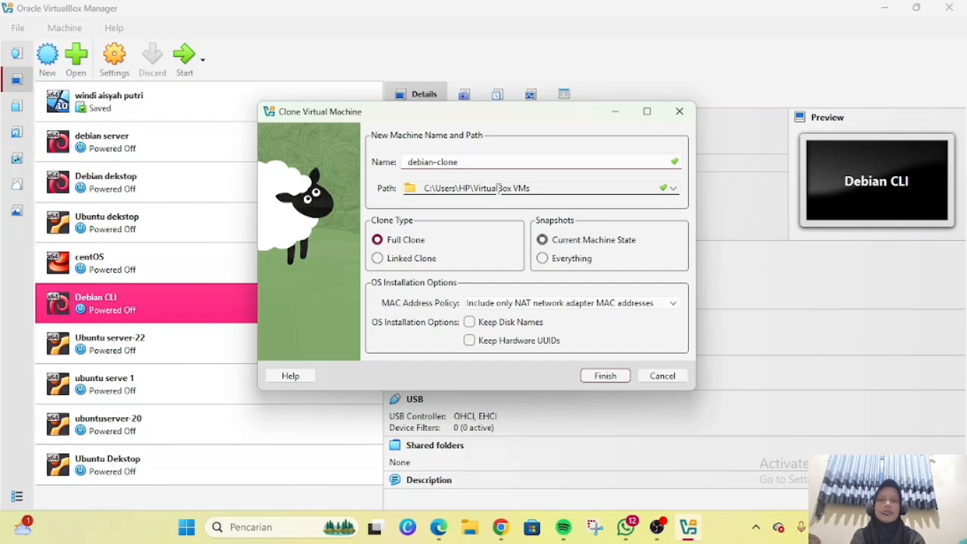
Step: Set the clone's path to the Debian CLI folder inside VirtualBox VMs and create it as a full clone
click(673, 190)
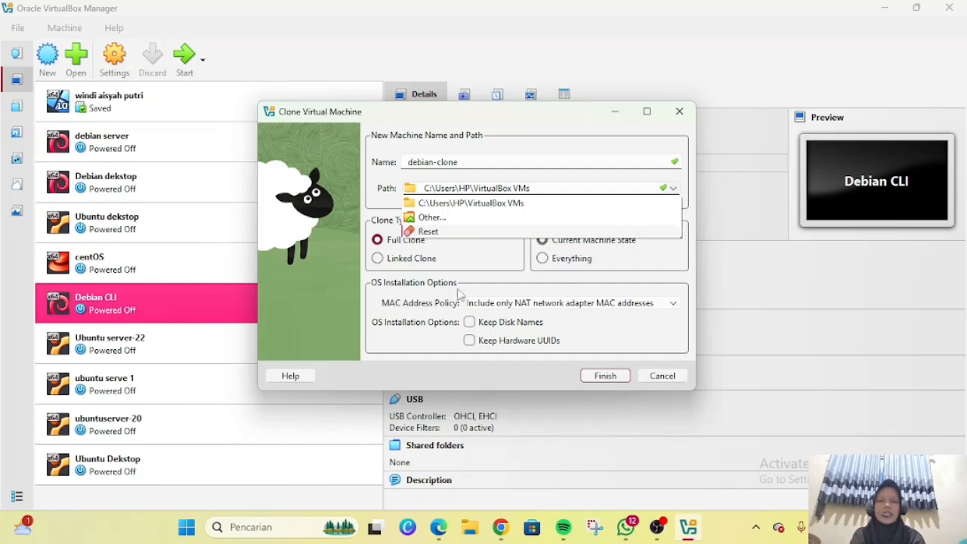
click(443, 217)
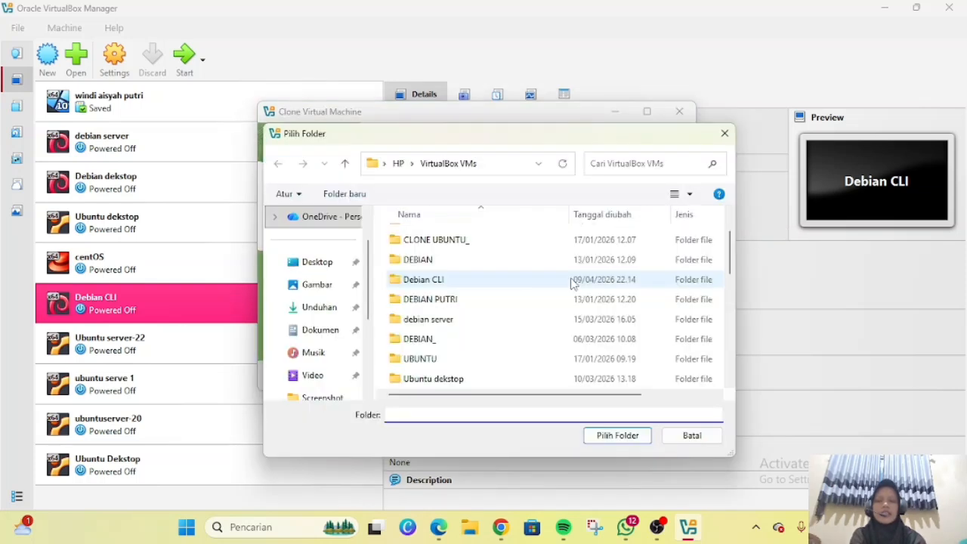
click(444, 279)
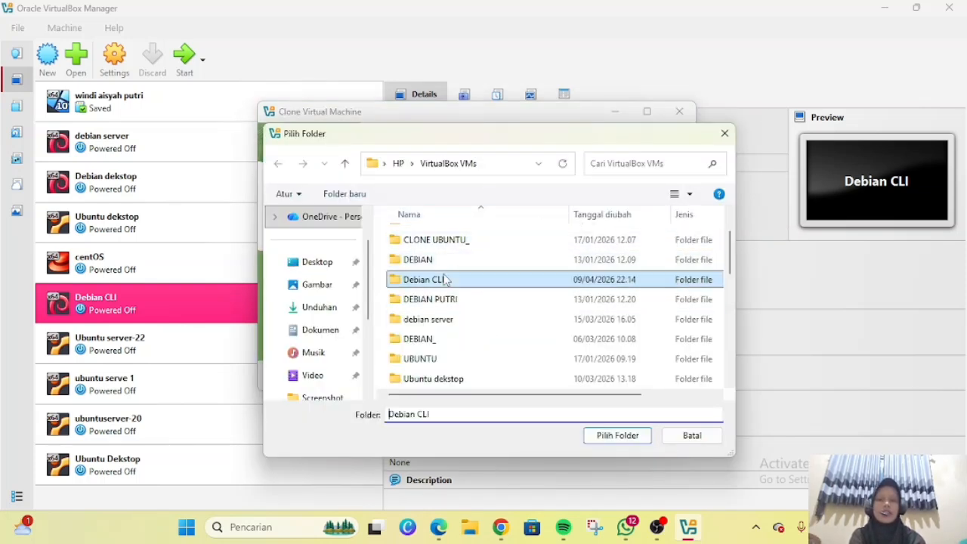
click(626, 439)
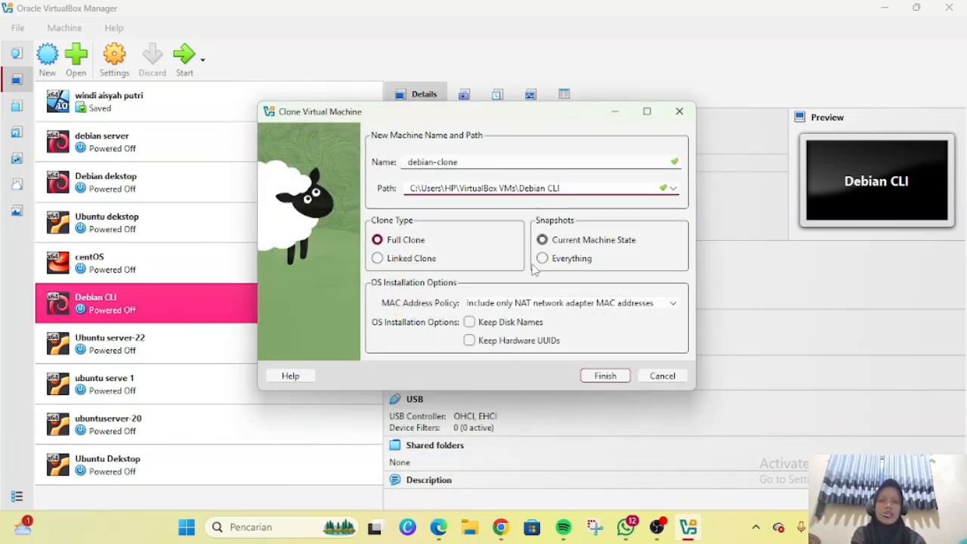
click(605, 377)
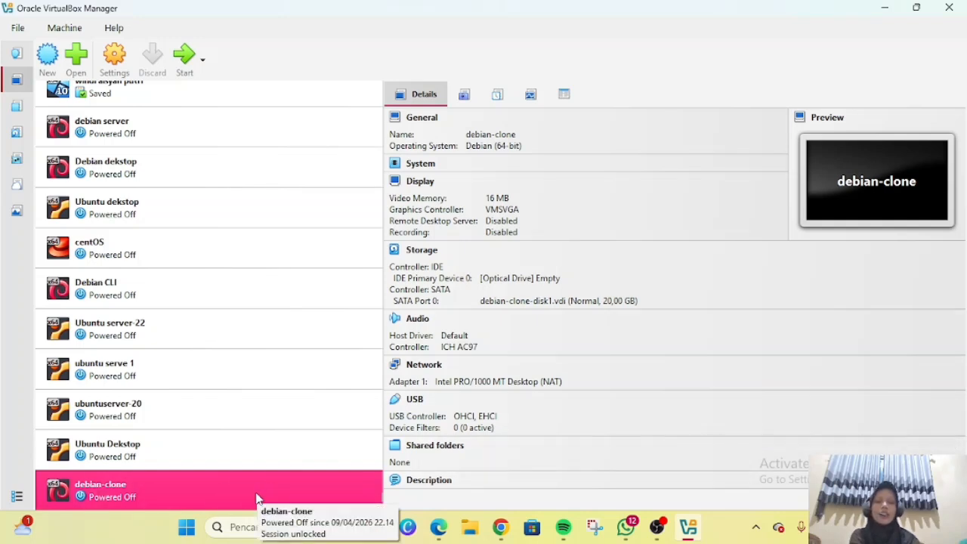
Step: Compare the machine details of Debian CLI with those of debian-clone
click(169, 282)
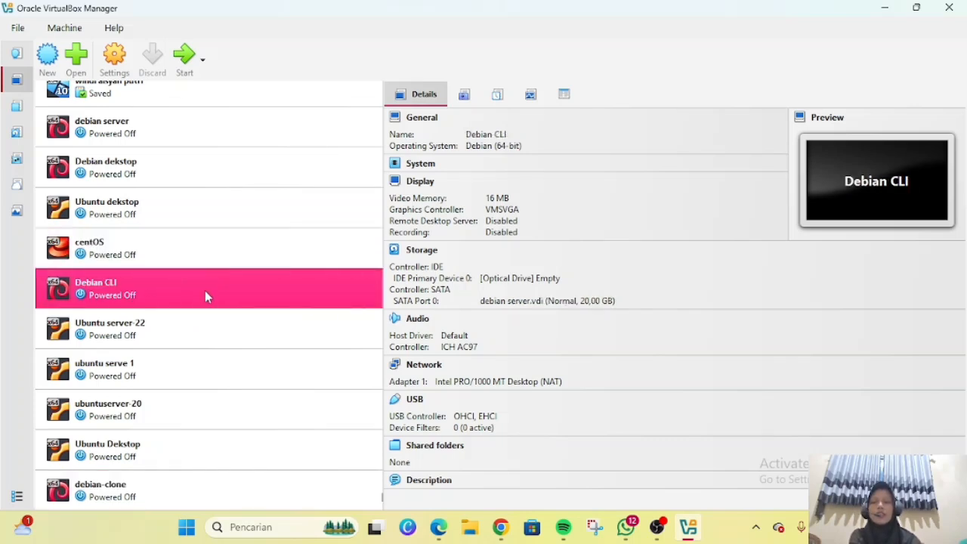
click(179, 483)
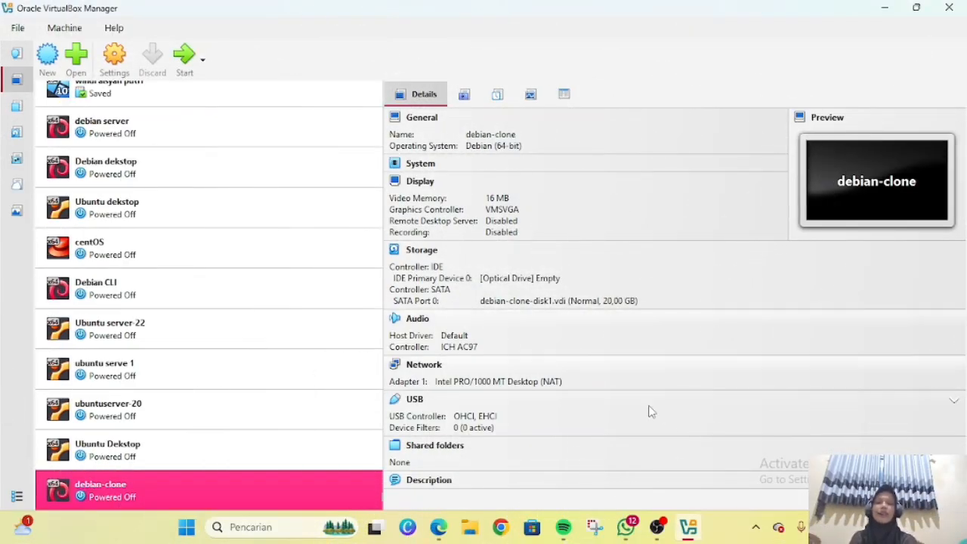
Step: Switch to the Canva presentation's topic list, exit the full-screen view, and return to VirtualBox Manager
mouse_move(660, 525)
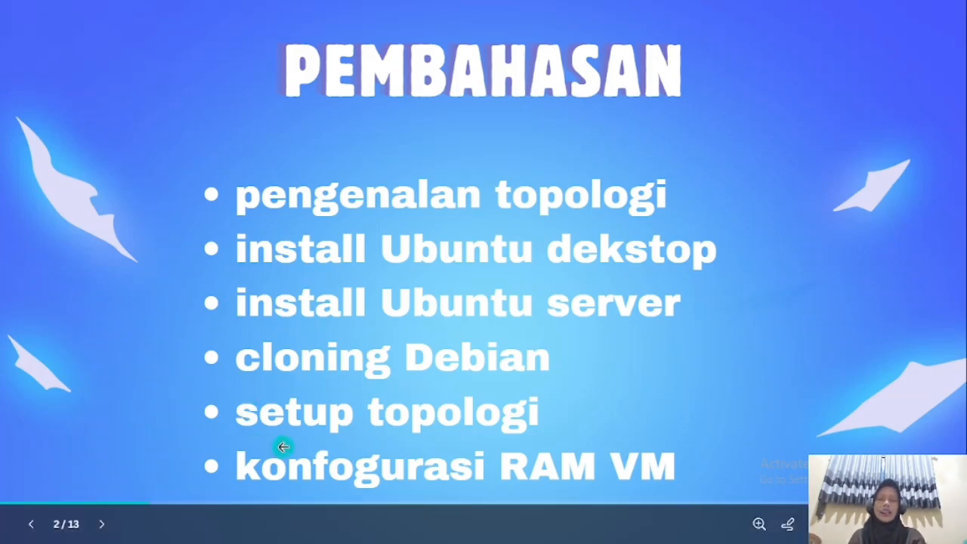
mouse_move(511, 5)
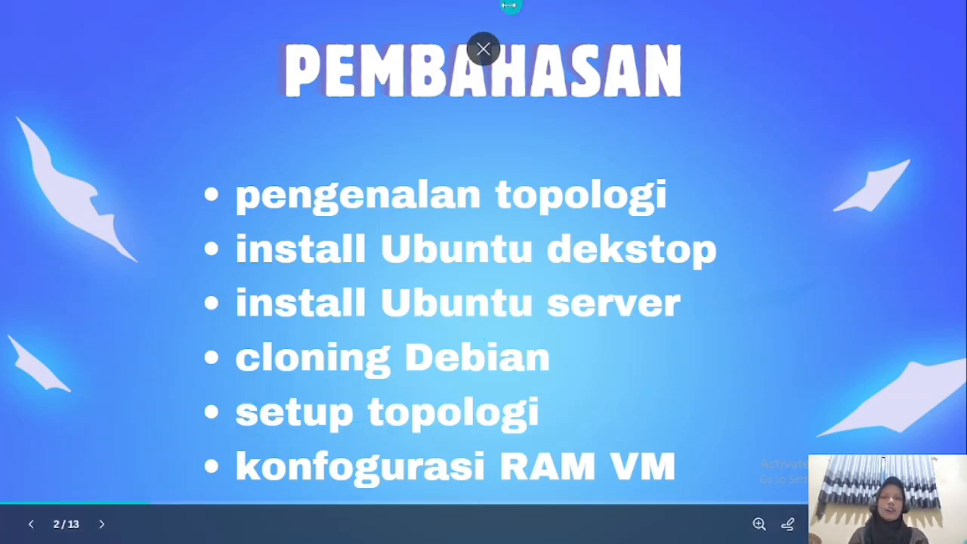
click(483, 43)
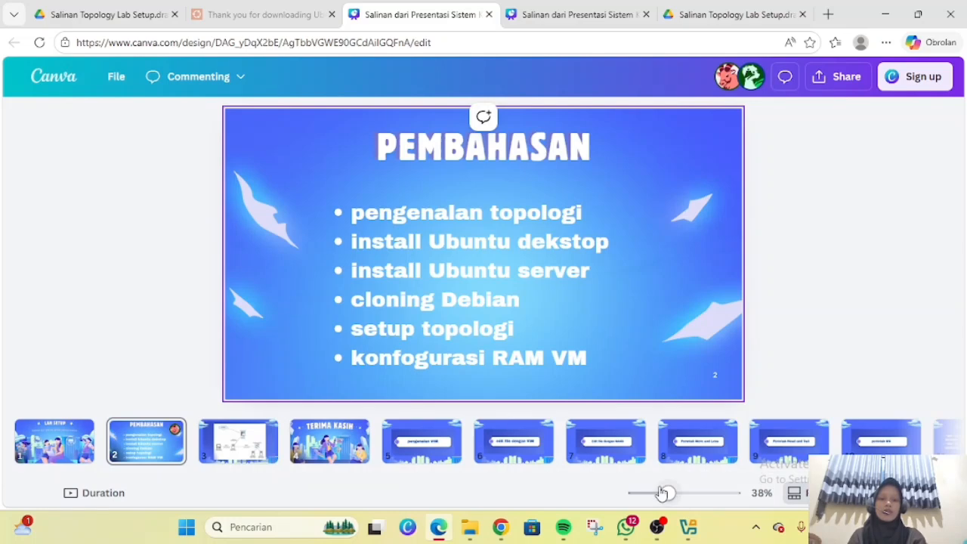
click(689, 526)
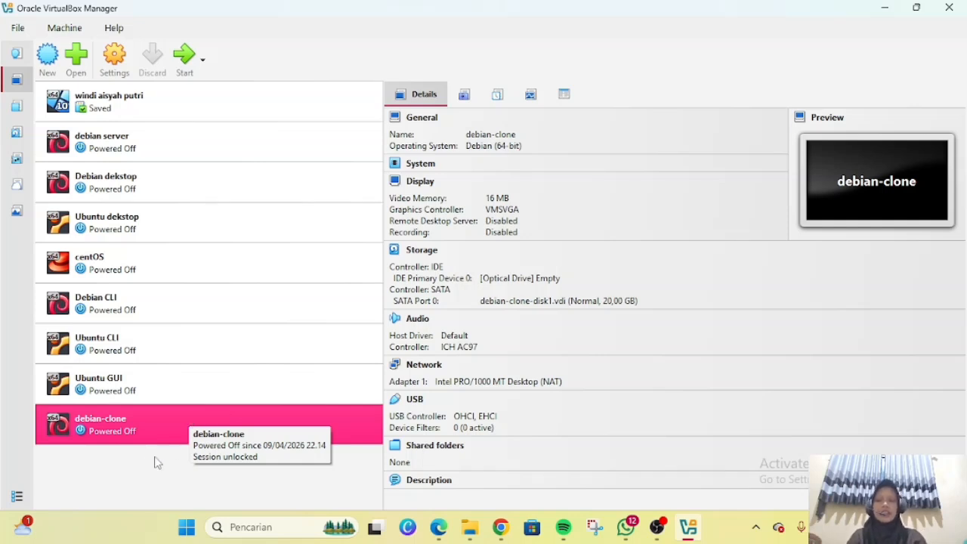
Step: Open the network settings of debian-clone and review Adapters 1, 2 and 3
right_click(155, 426)
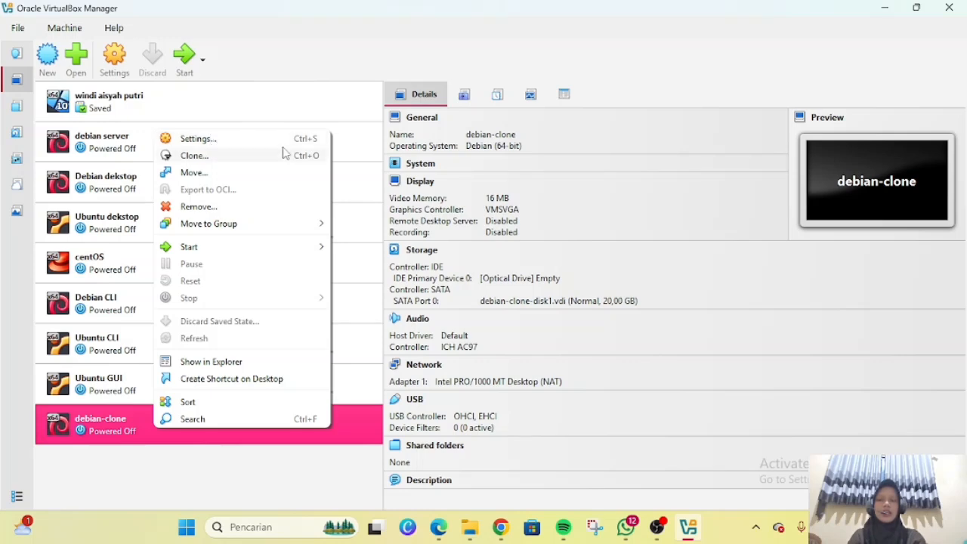
click(249, 144)
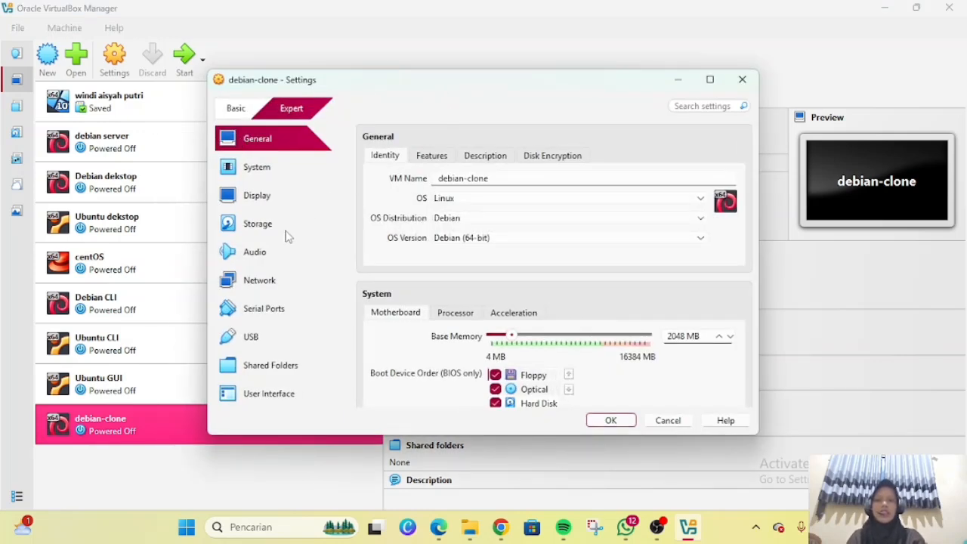
click(290, 279)
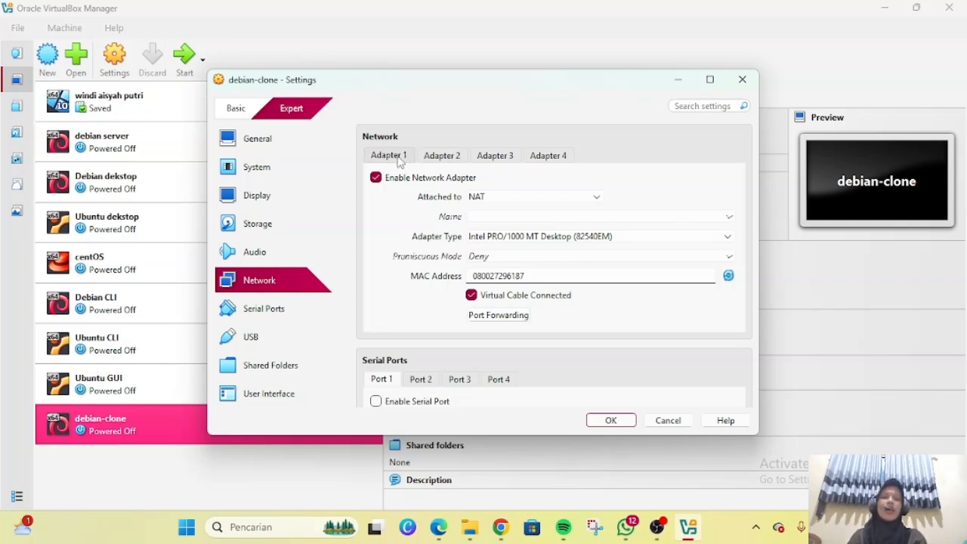
click(442, 157)
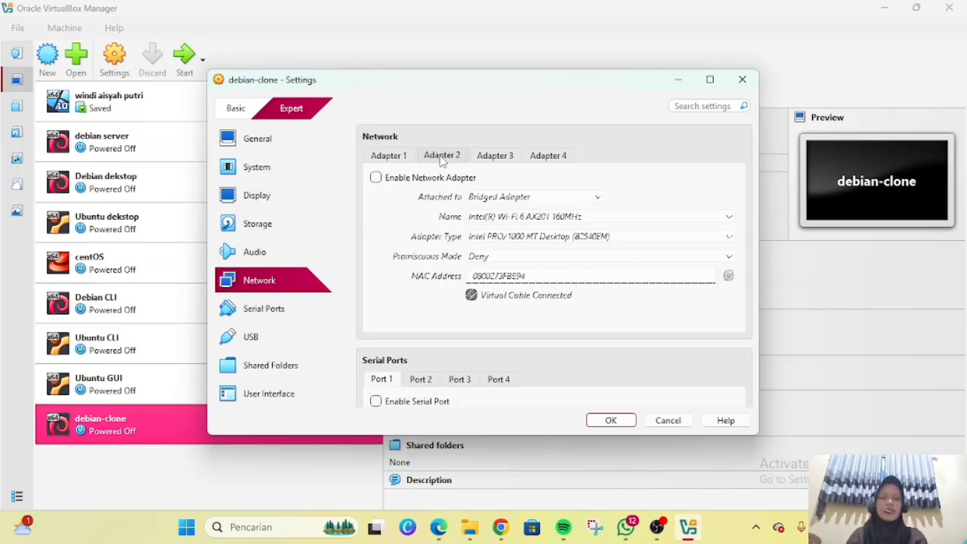
click(489, 159)
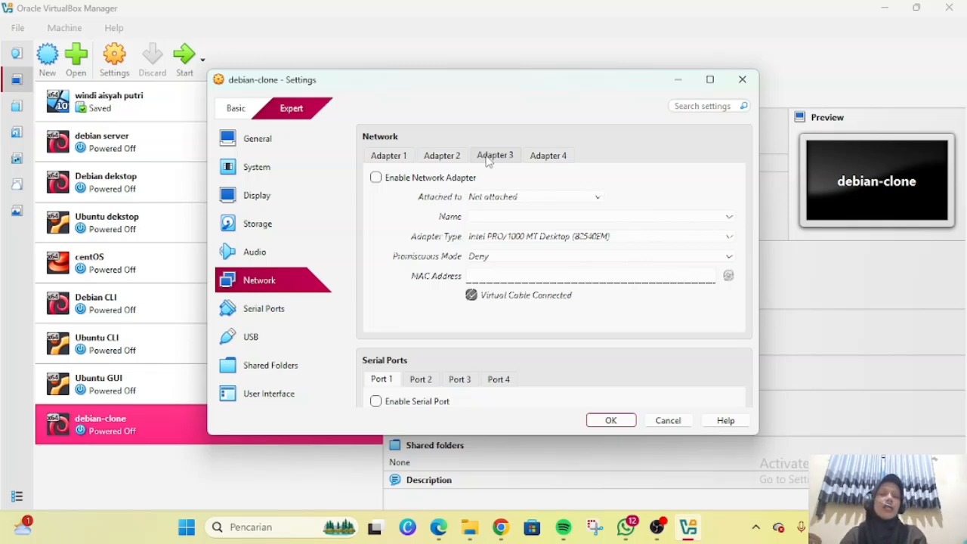
Step: Attach debian-clone's network Adapter 1 to Host-only Adapter
click(398, 158)
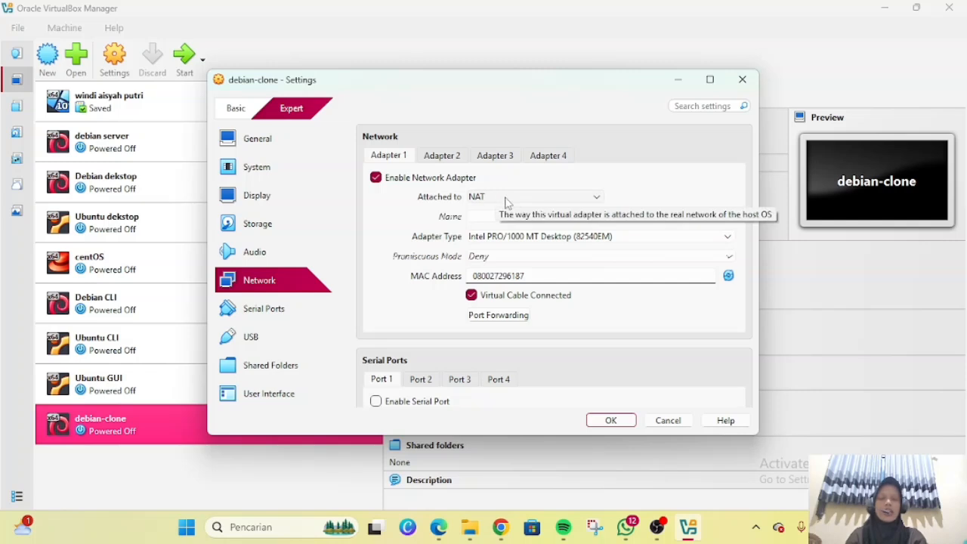
click(595, 198)
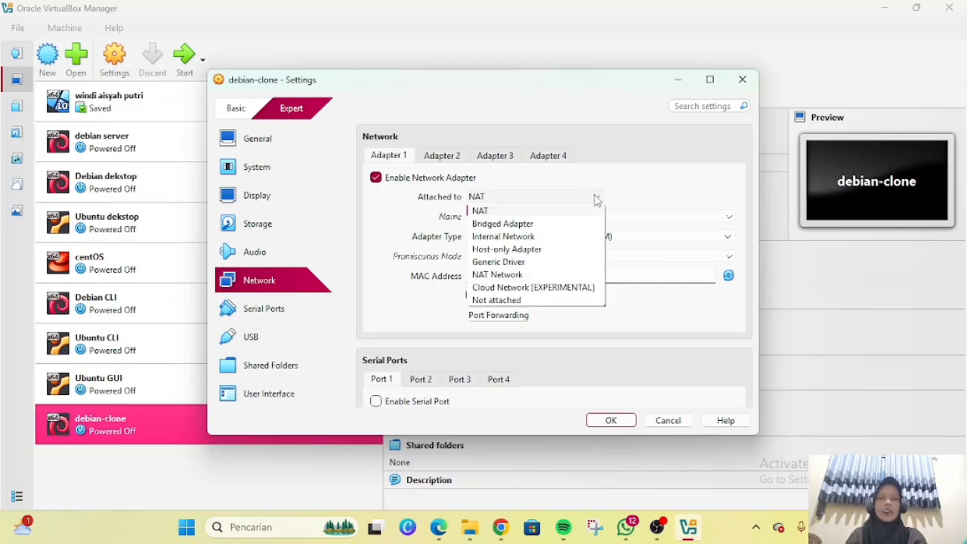
click(573, 251)
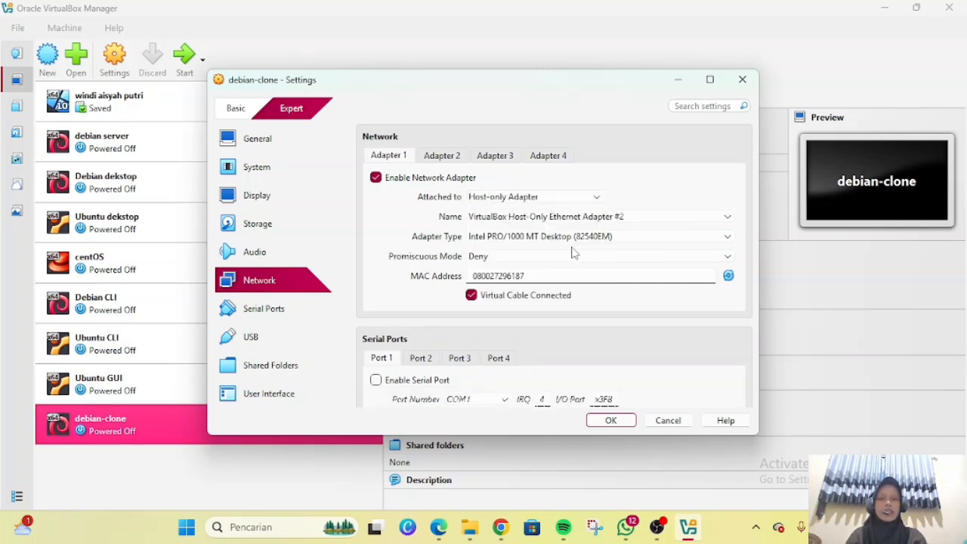
Step: Enable network Adapter 2 and attach it to an Internal Network named "client network"
click(438, 155)
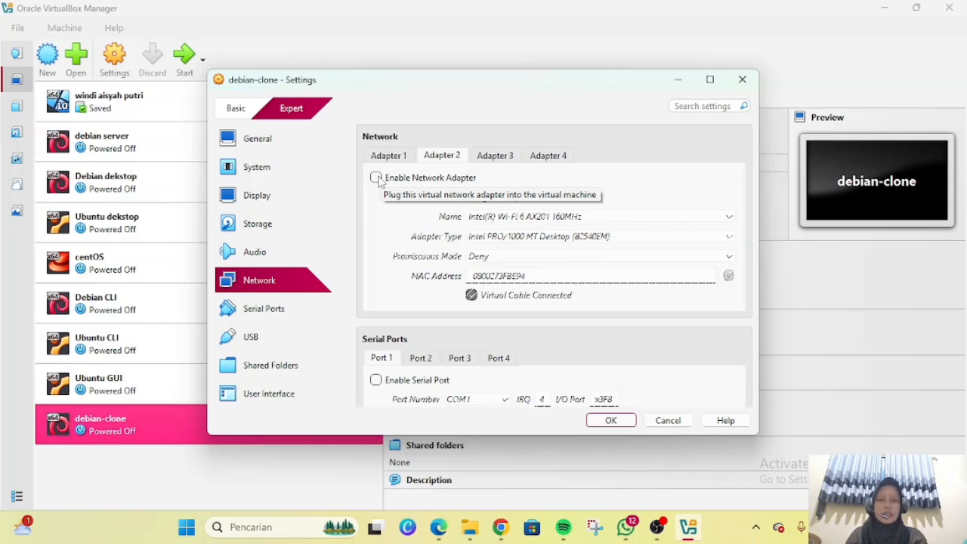
click(375, 178)
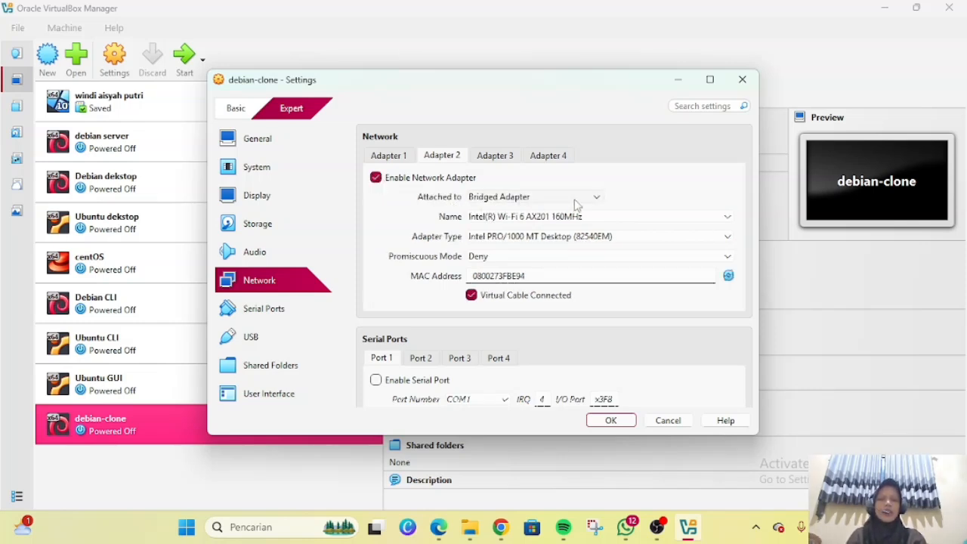
click(598, 198)
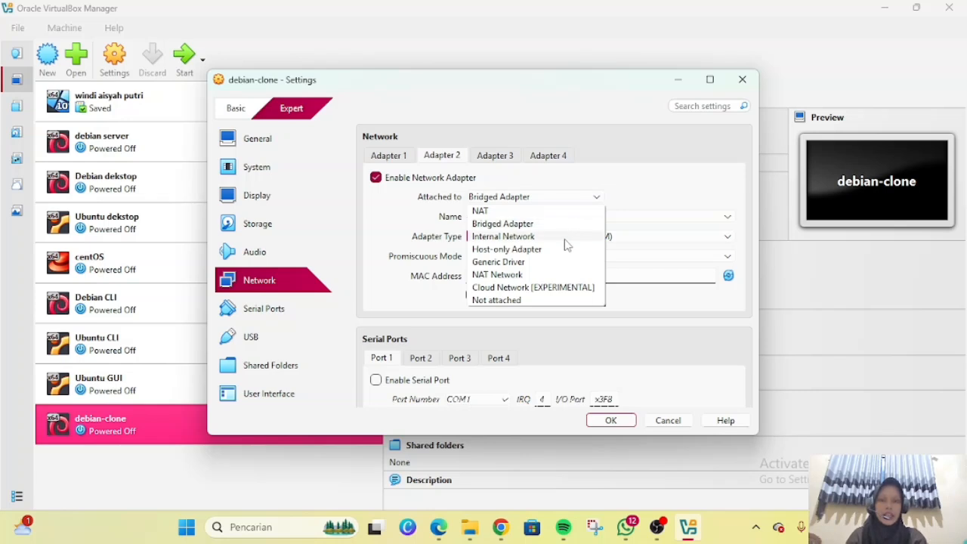
click(564, 240)
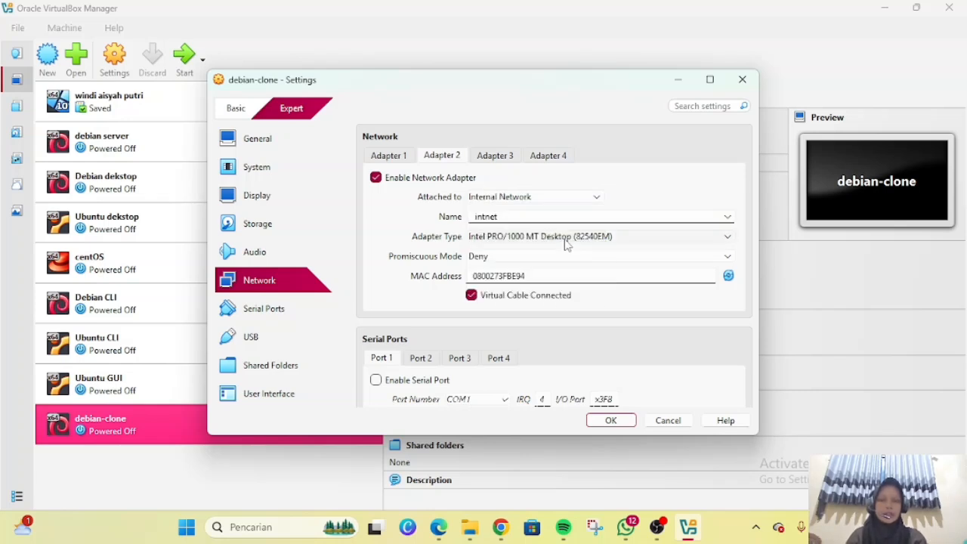
click(527, 216)
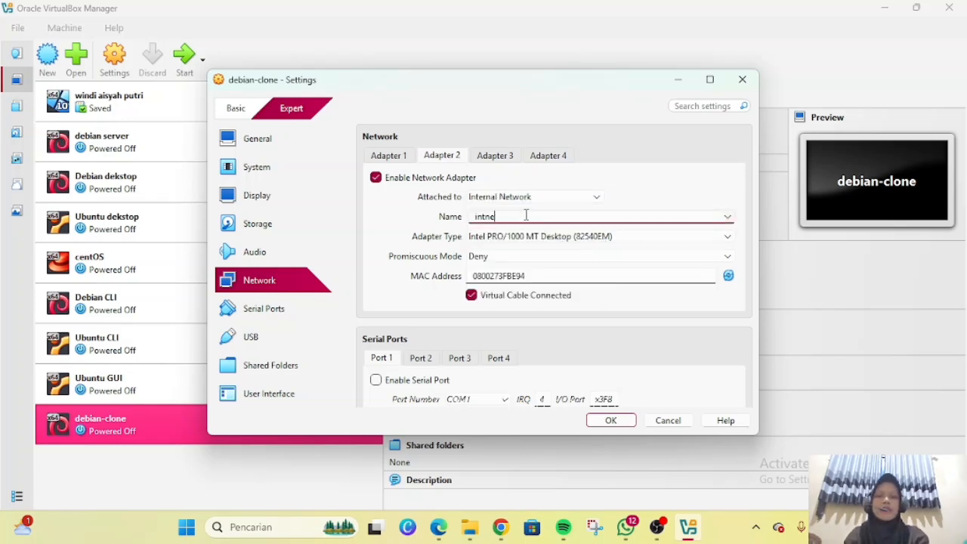
key(BackSpace)
key(BackSpace)
key(BackSpace)
key(BackSpace)
key(BackSpace)
text(client network)
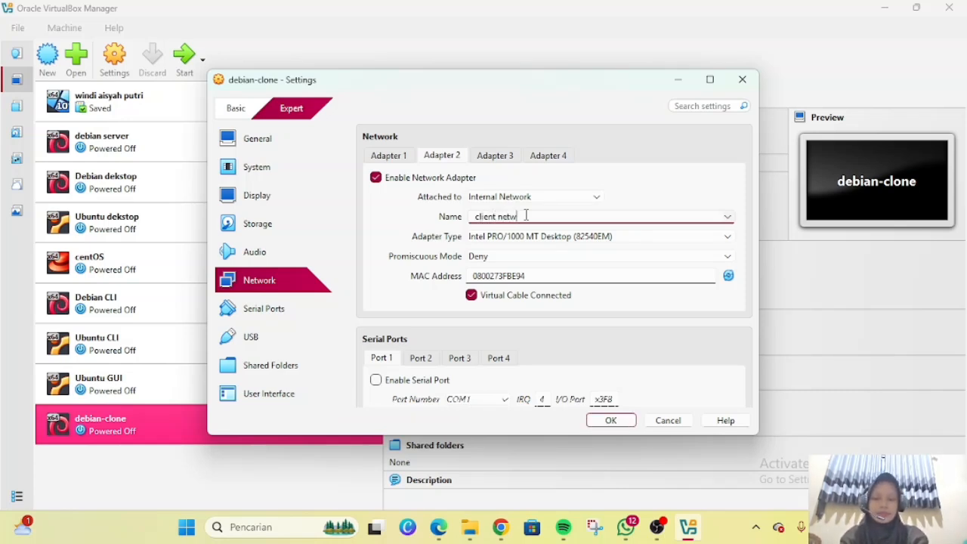
Step: Enable network Adapter 3, attach it to an Internal Network named "server network", and save the machine settings
click(509, 158)
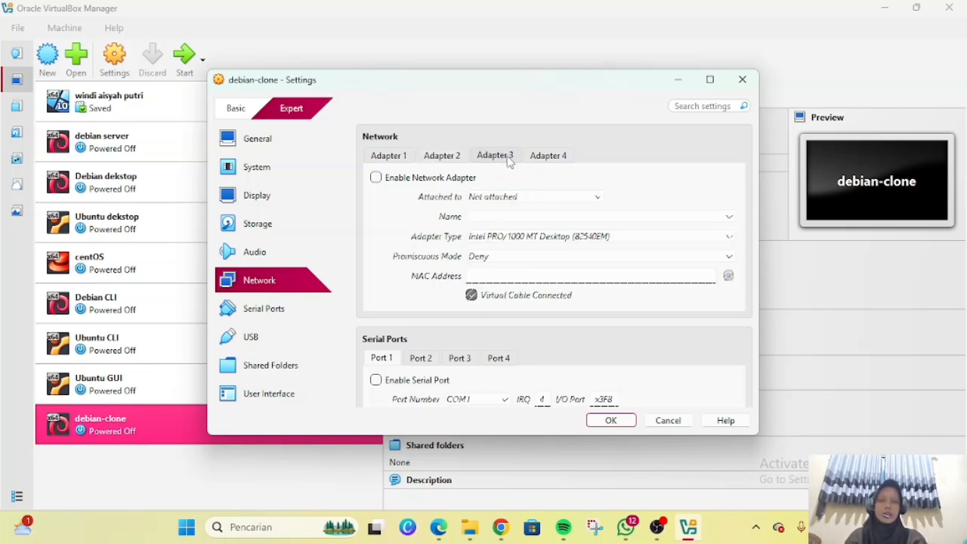
click(376, 178)
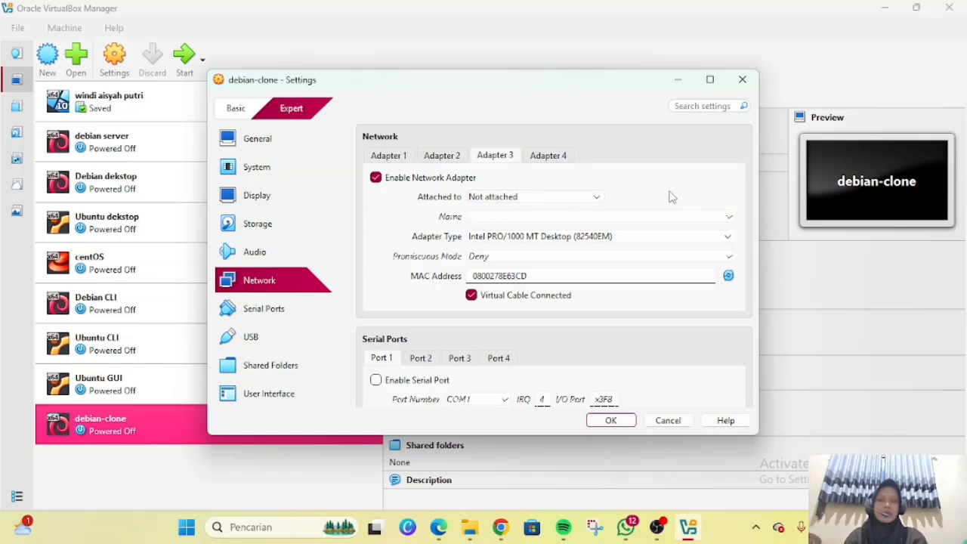
click(595, 197)
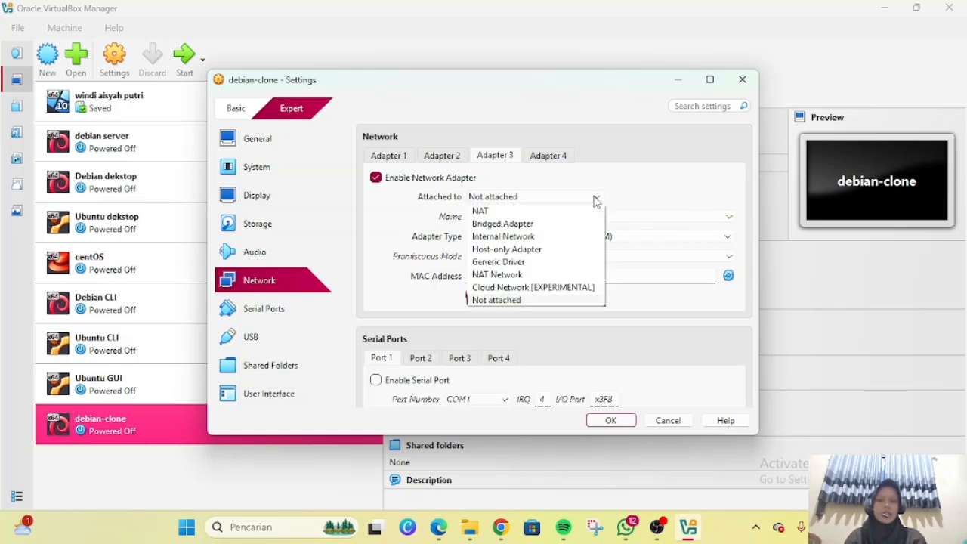
click(588, 240)
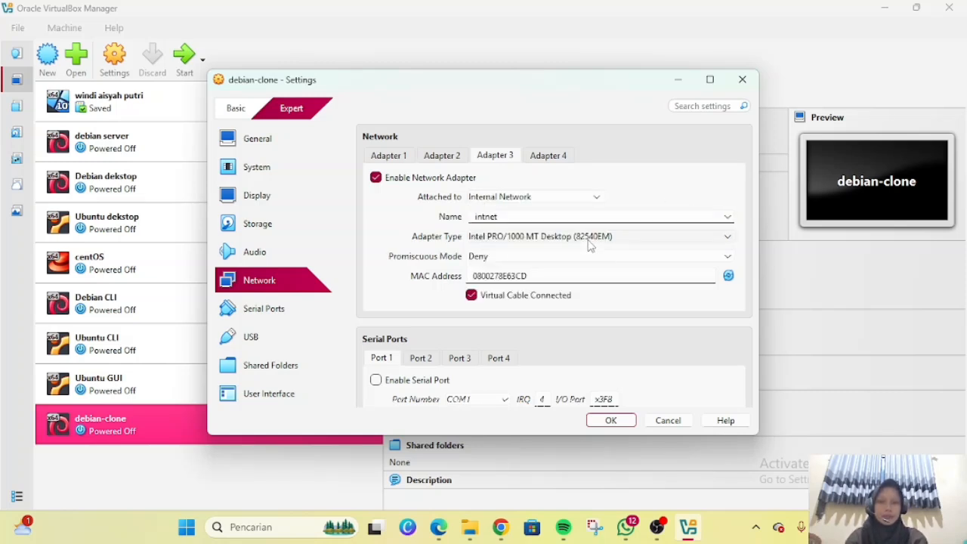
click(520, 216)
key(BackSpace)
key(BackSpace)
key(BackSpace)
key(BackSpace)
key(BackSpace)
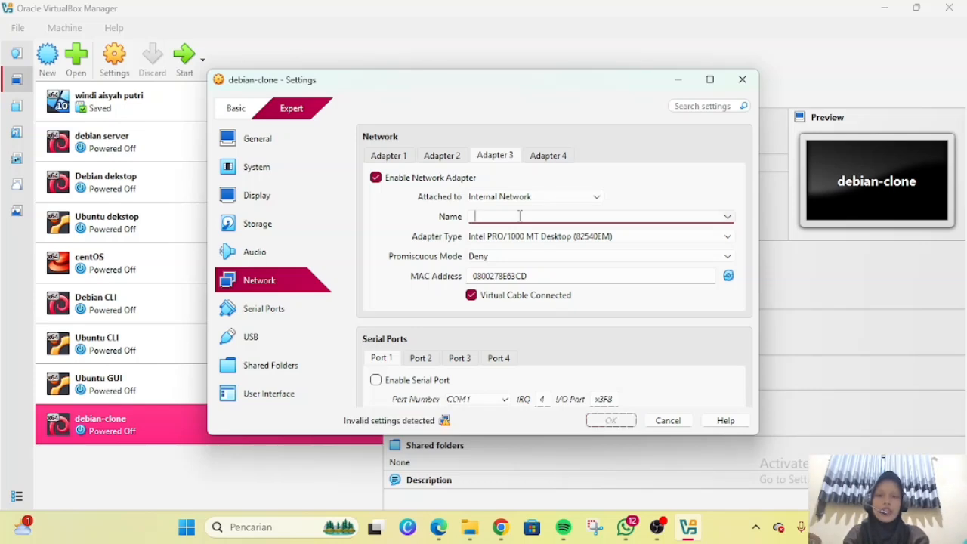
text(server network)
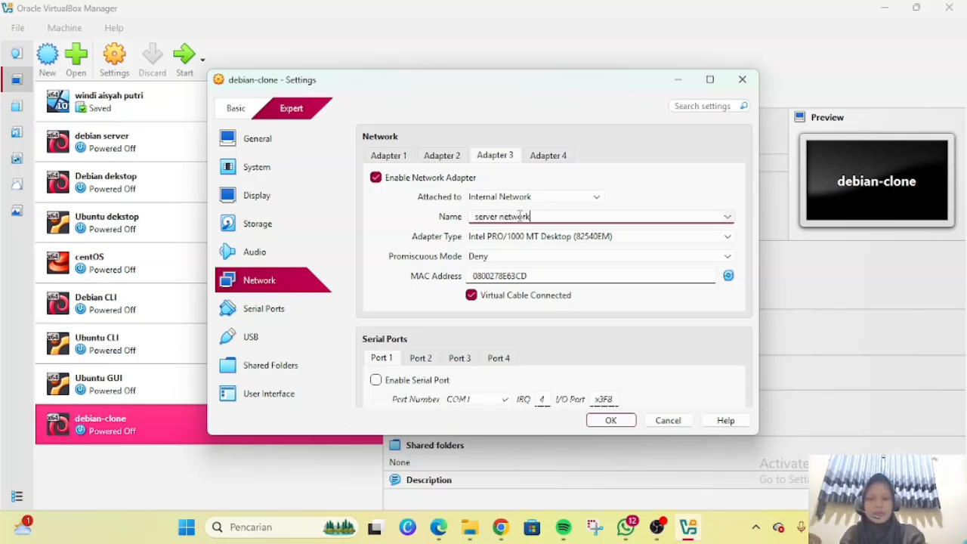
click(610, 421)
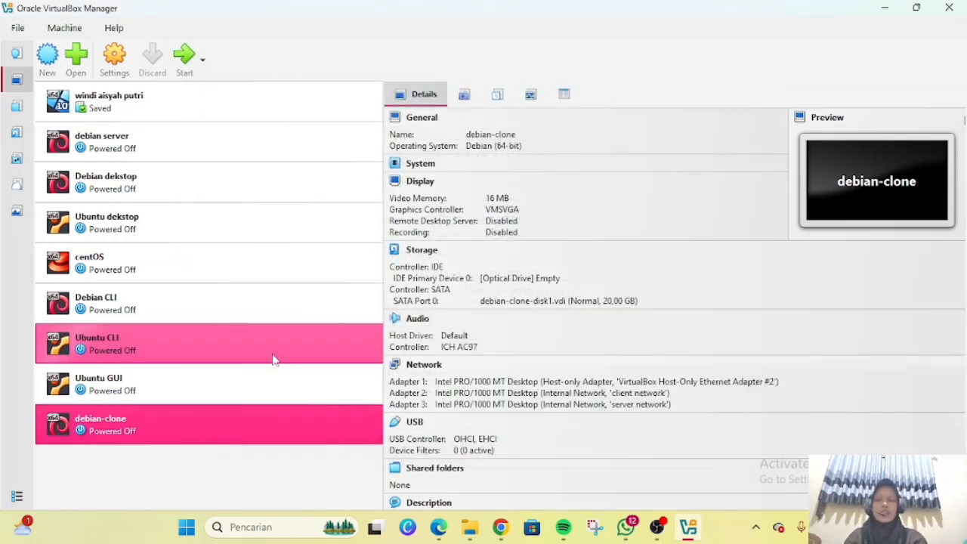
Step: Attach Debian CLI's network Adapter 1 to the Internal Network named "server network" and save the machine settings
click(153, 312)
right_click(152, 306)
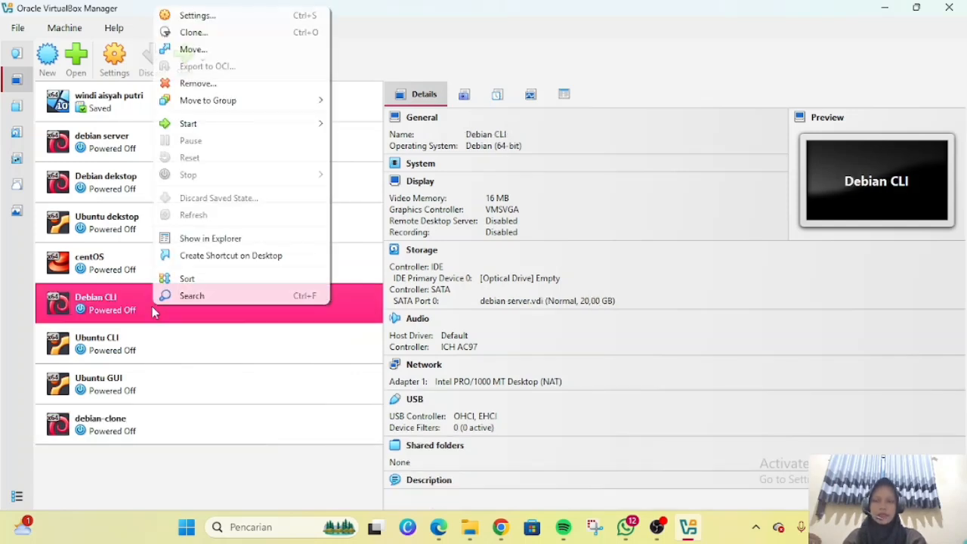
click(213, 16)
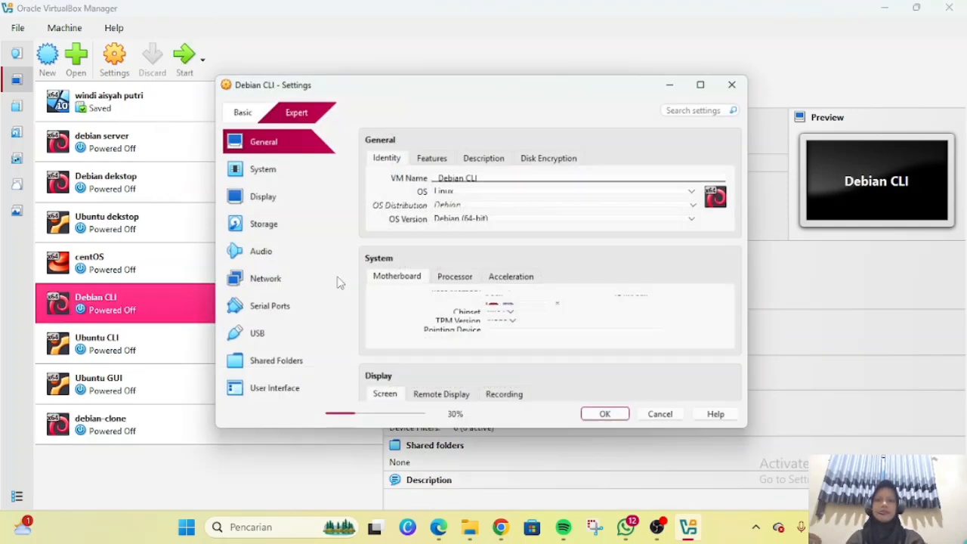
click(261, 281)
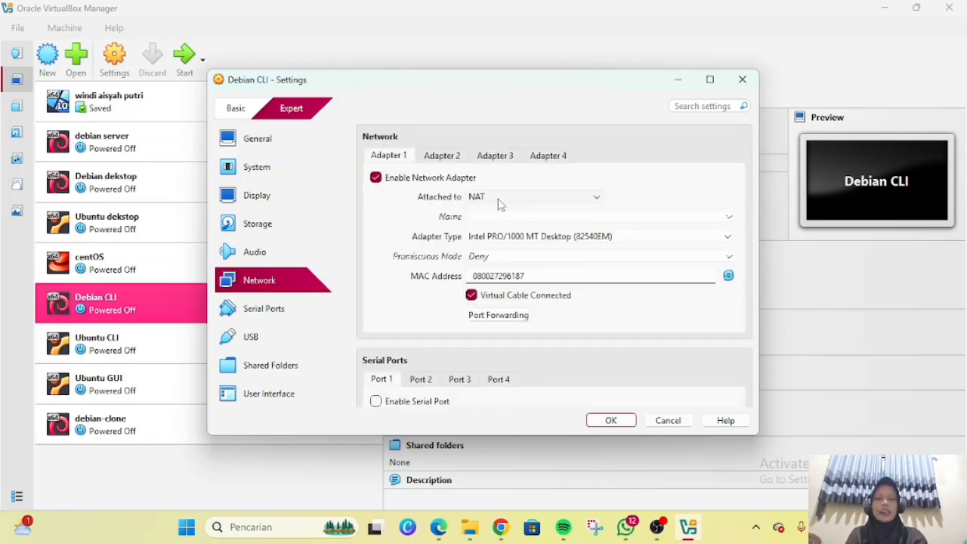
click(594, 200)
click(563, 237)
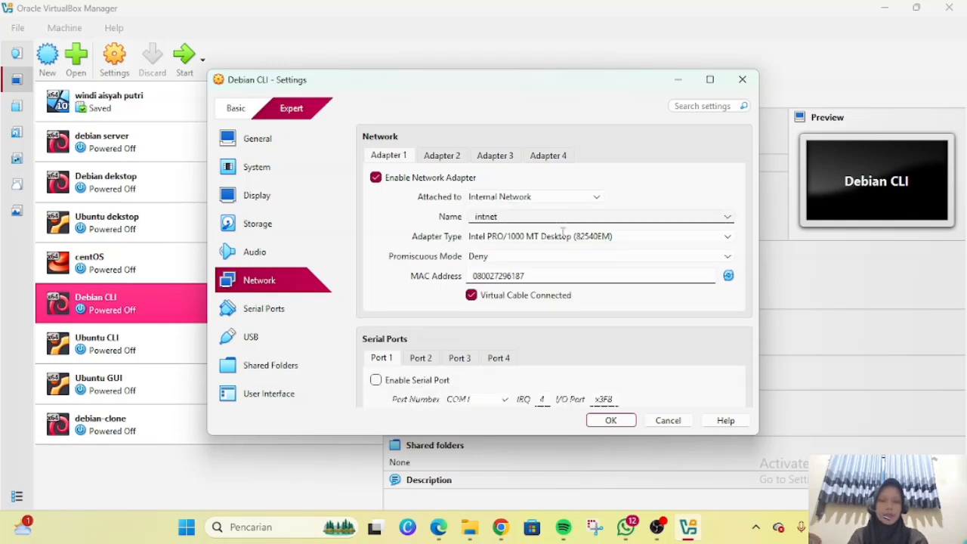
click(728, 218)
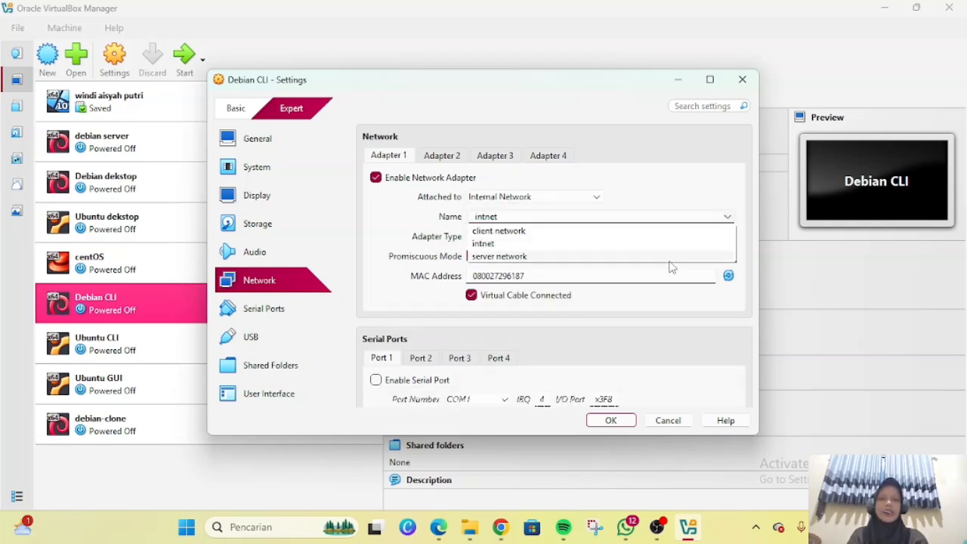
click(649, 258)
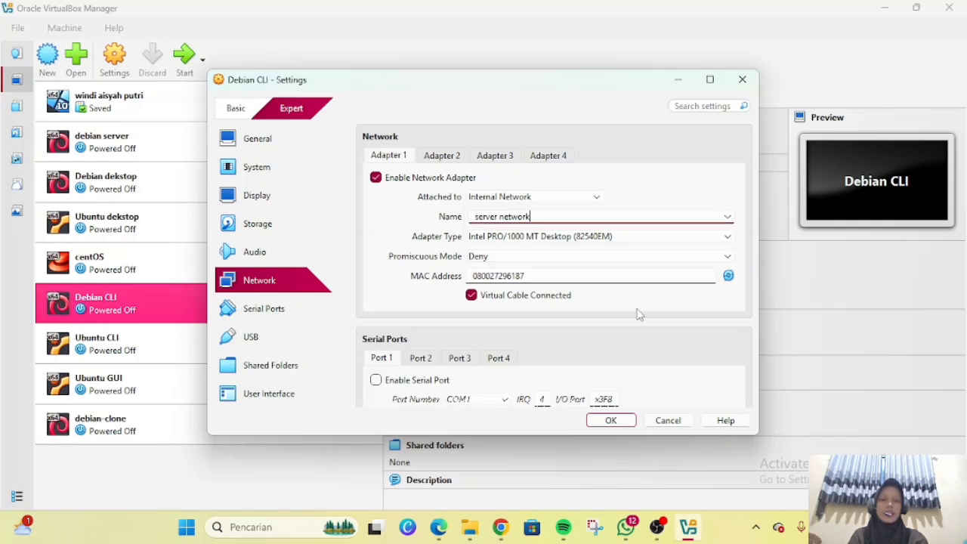
click(610, 420)
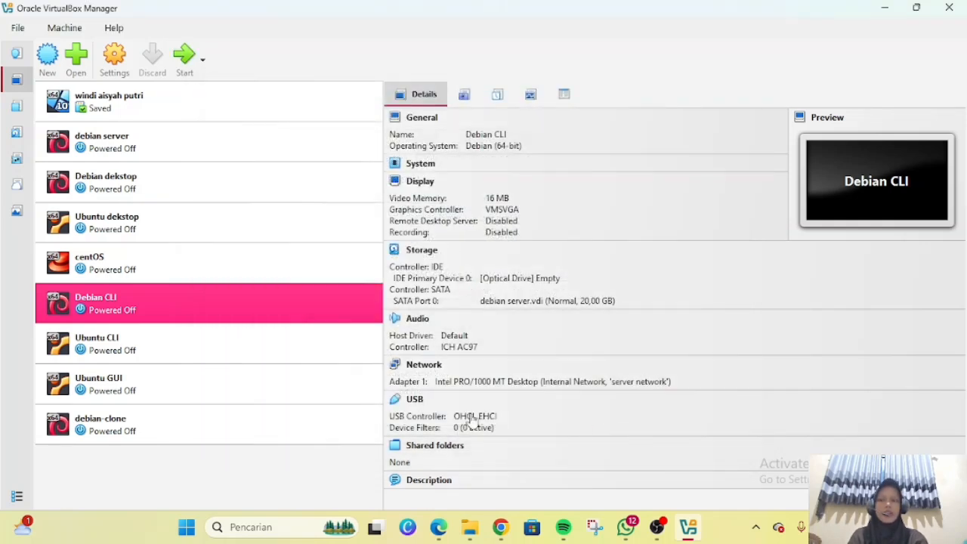
Step: Attach Ubuntu CLI's network Adapter 1 to the Internal Network named "server network" and save the machine settings
click(252, 340)
right_click(253, 340)
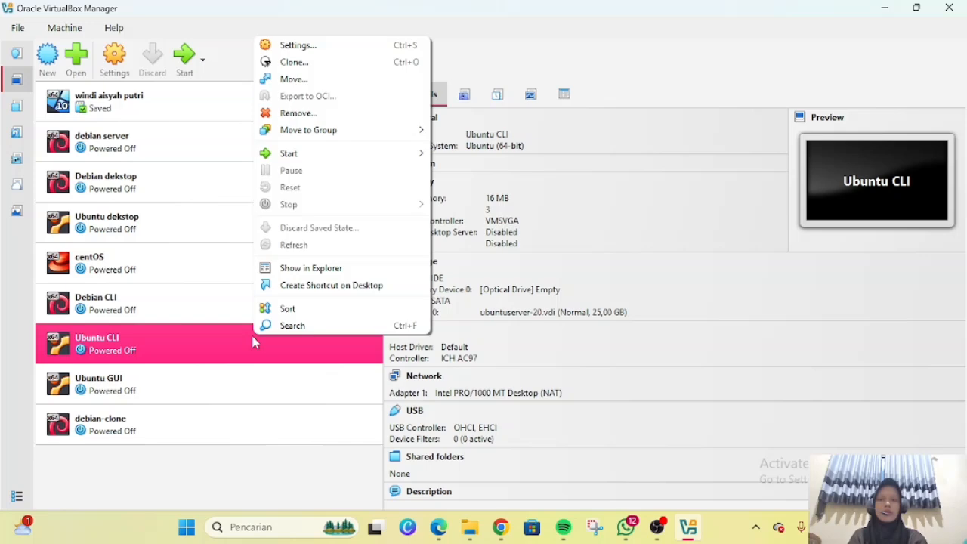
click(333, 49)
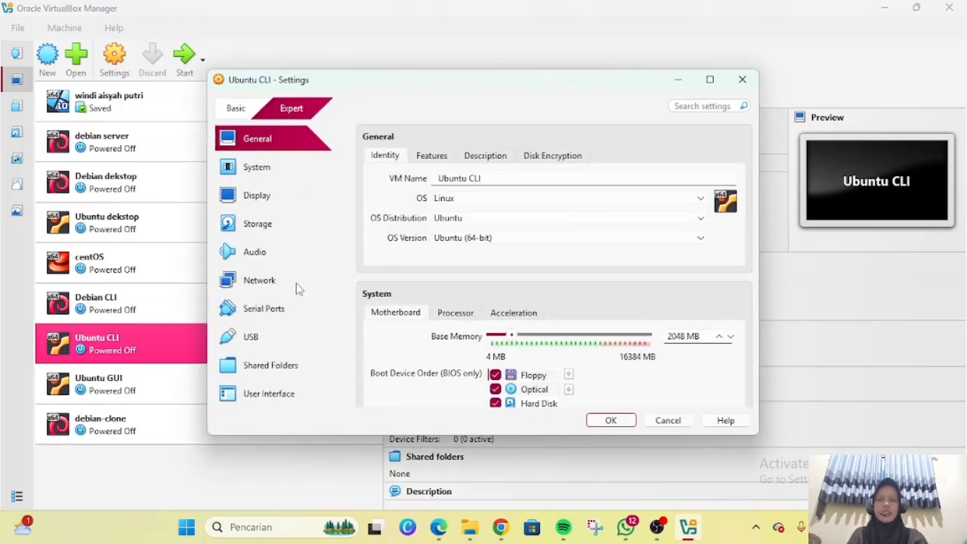
click(297, 288)
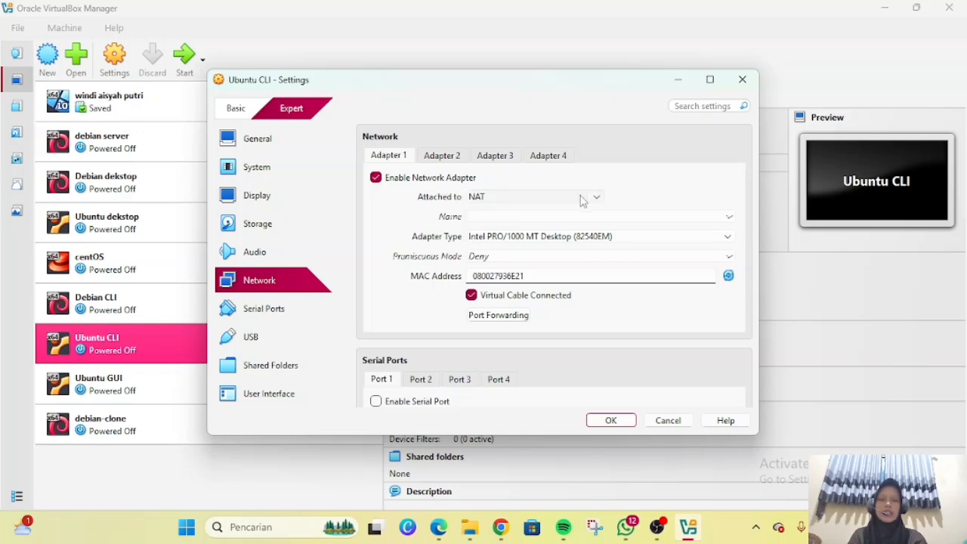
click(603, 198)
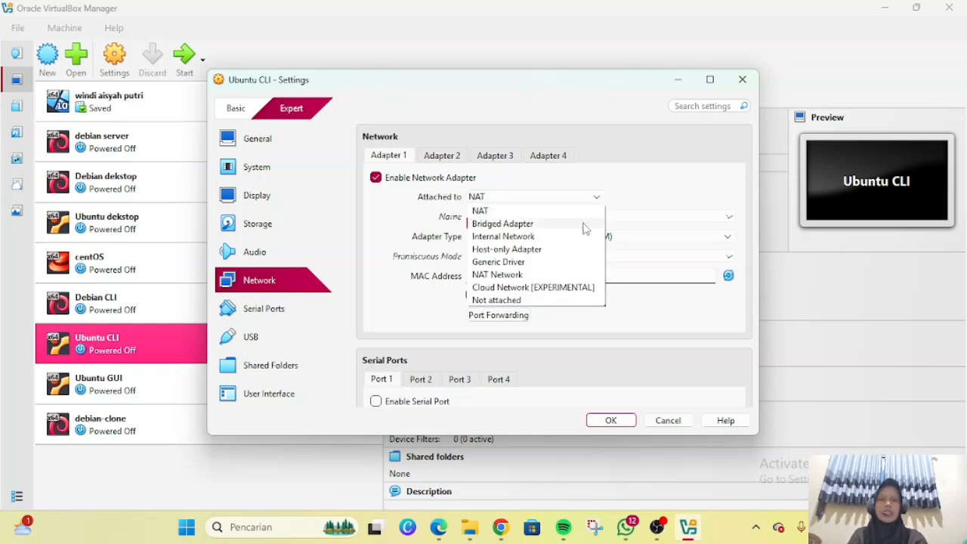
click(579, 237)
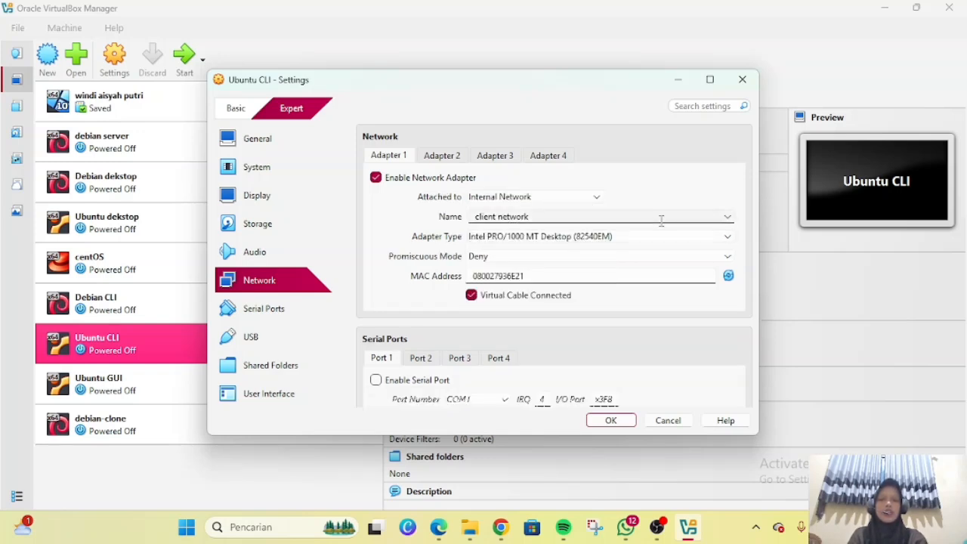
click(726, 216)
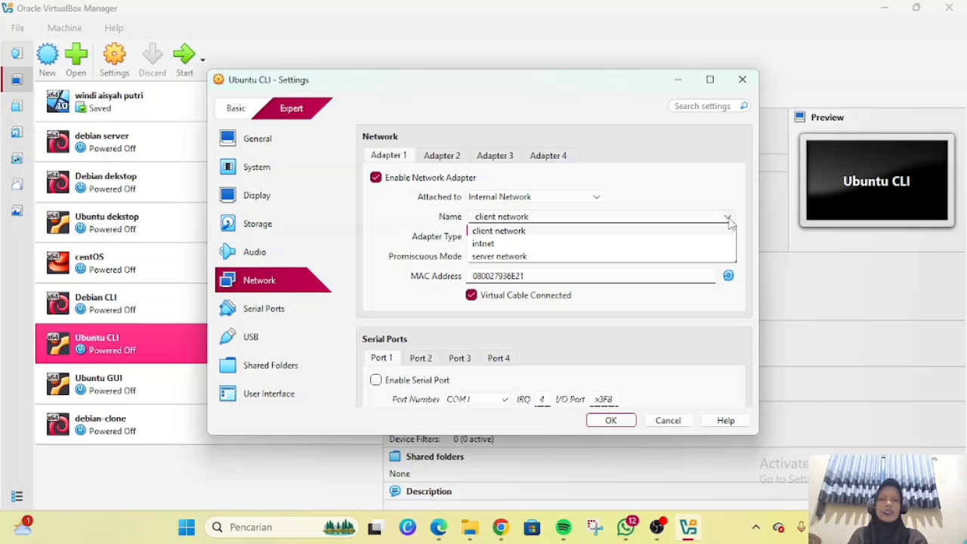
click(701, 257)
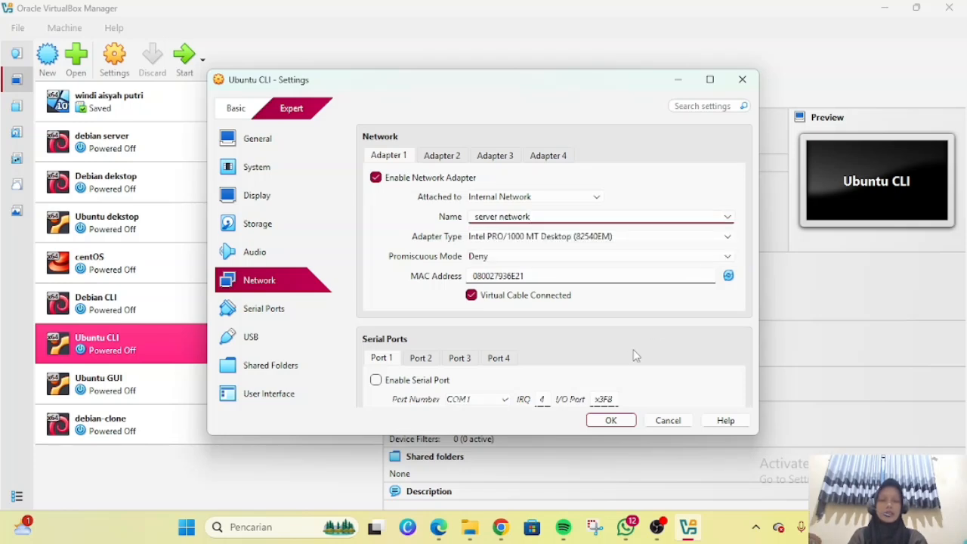
click(621, 423)
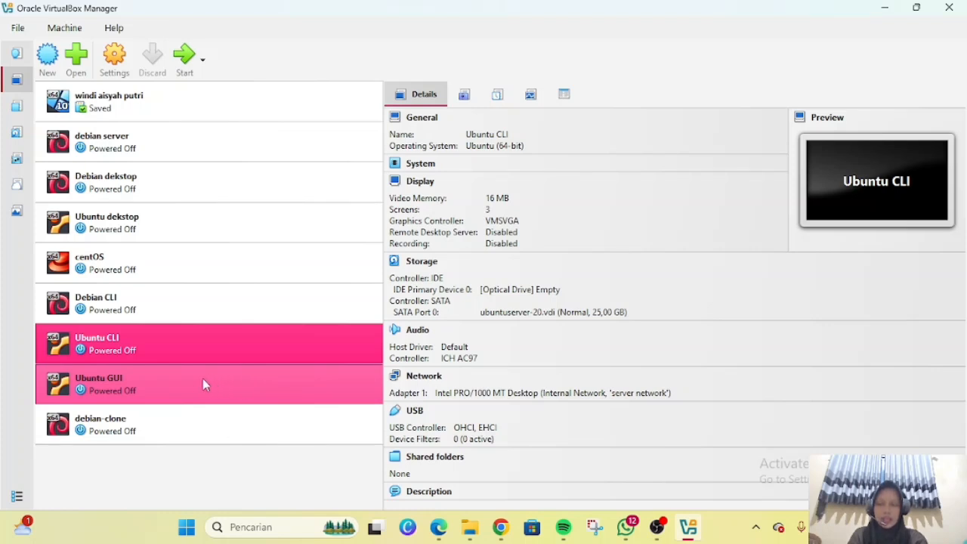
Step: Attach Ubuntu GUI's network Adapter 1 to the Internal Network named "client network" and save the machine settings
click(175, 390)
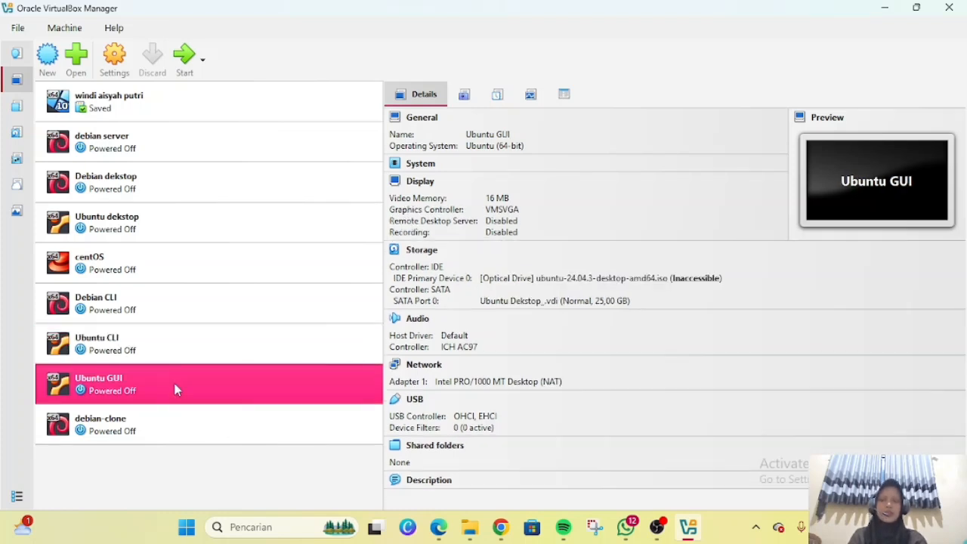
right_click(175, 390)
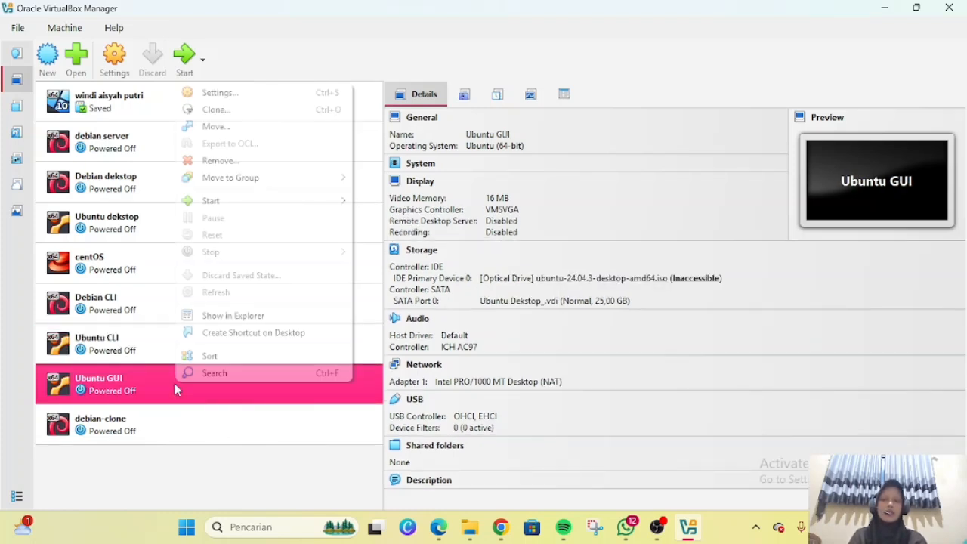
click(221, 93)
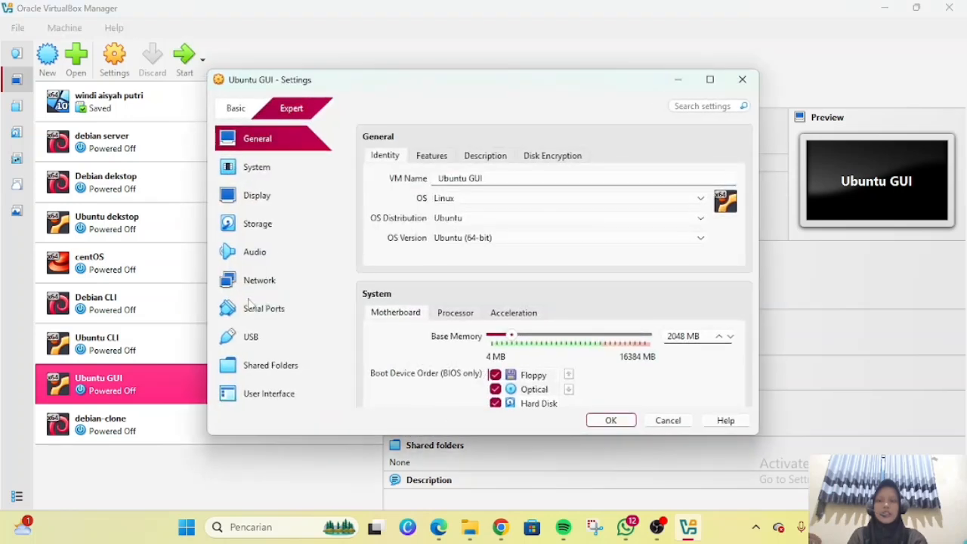
click(272, 281)
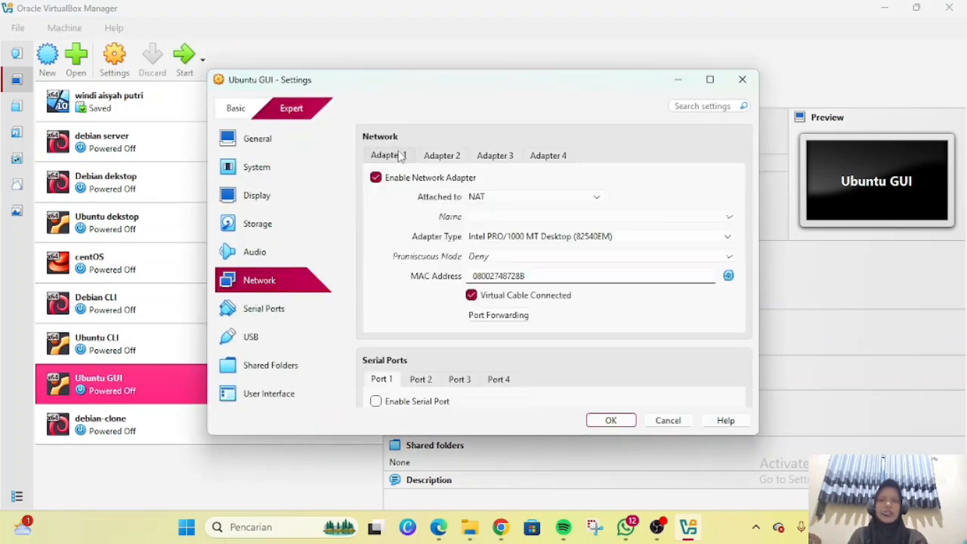
click(596, 196)
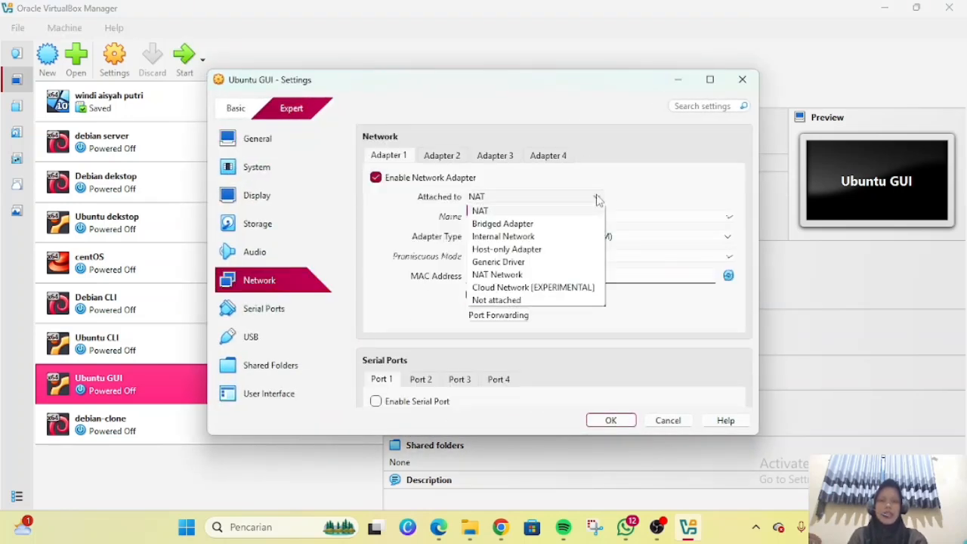
click(574, 238)
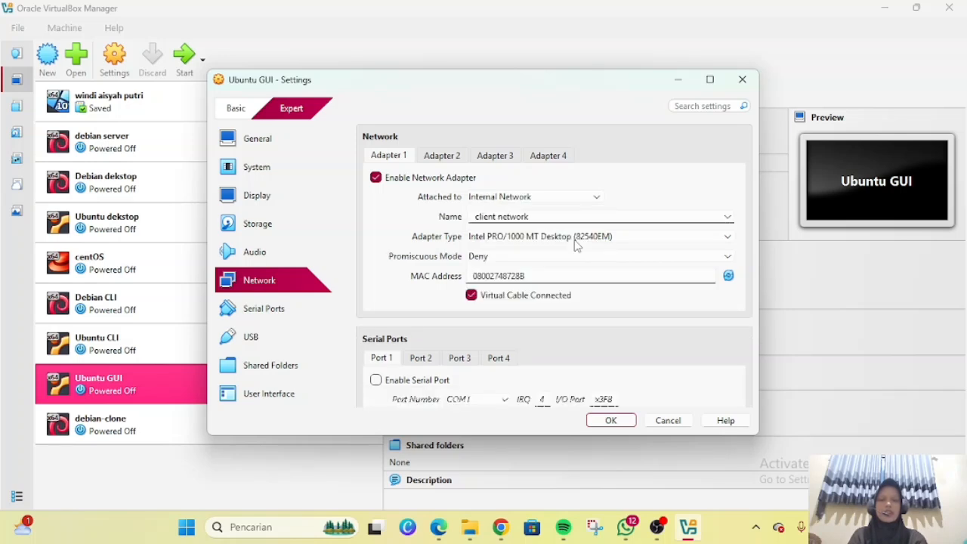
click(727, 217)
click(721, 228)
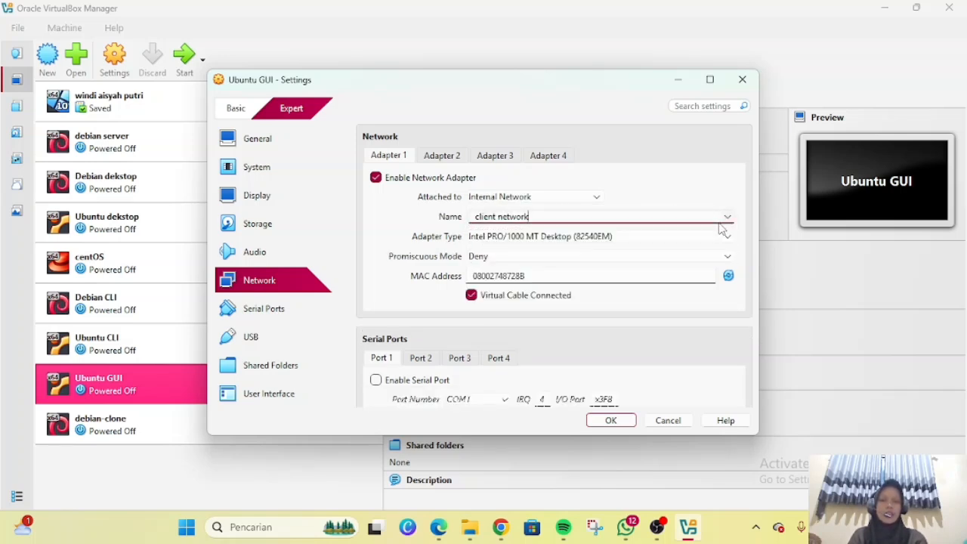
click(612, 421)
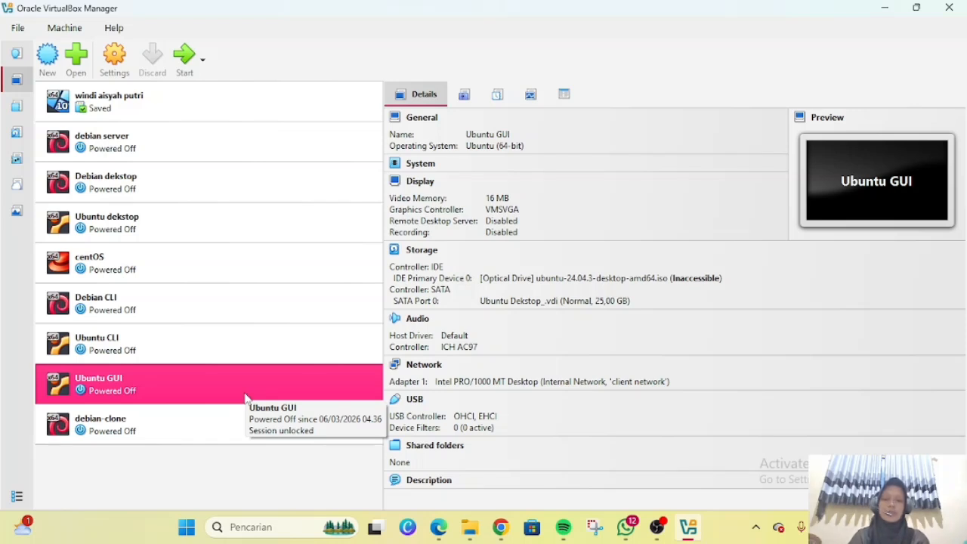
Step: Check the network details of the Debian CLI and Ubuntu CLI machines
click(179, 311)
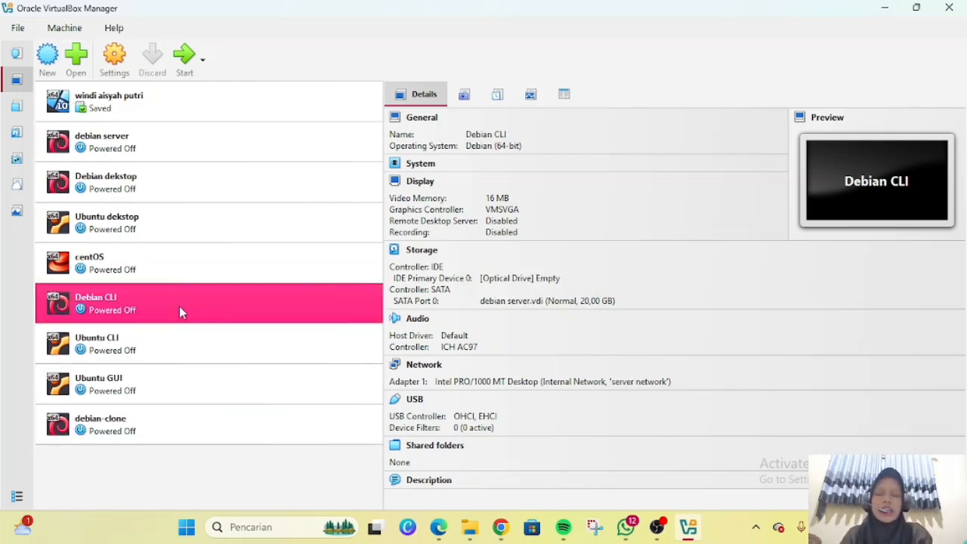
click(169, 361)
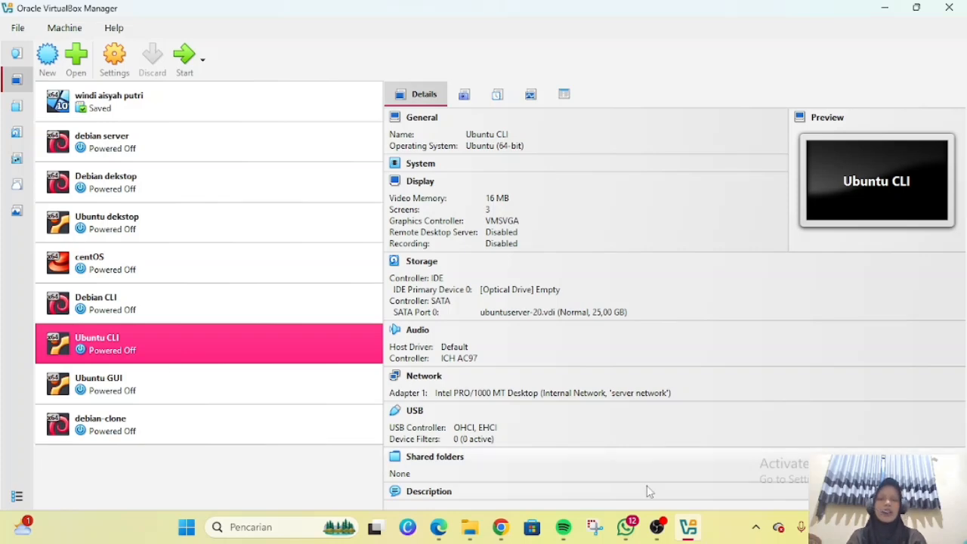
mouse_move(659, 528)
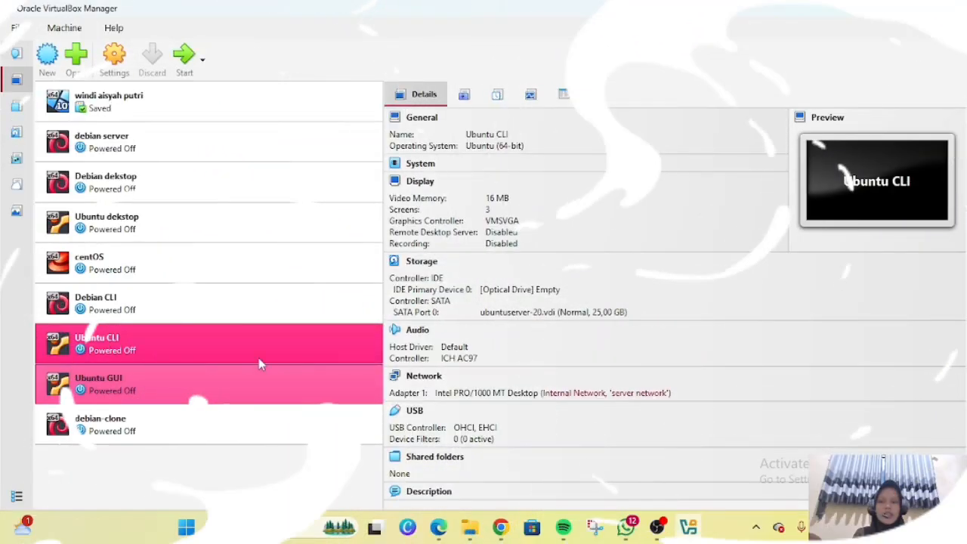
Step: Set the base memory of the Debian CLI machine to 512 MB and save its settings
click(242, 306)
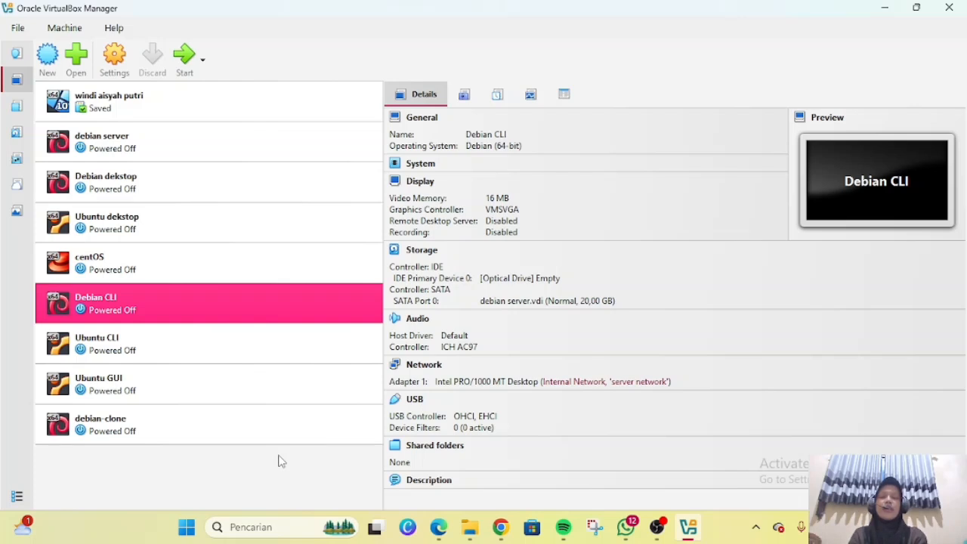
right_click(257, 294)
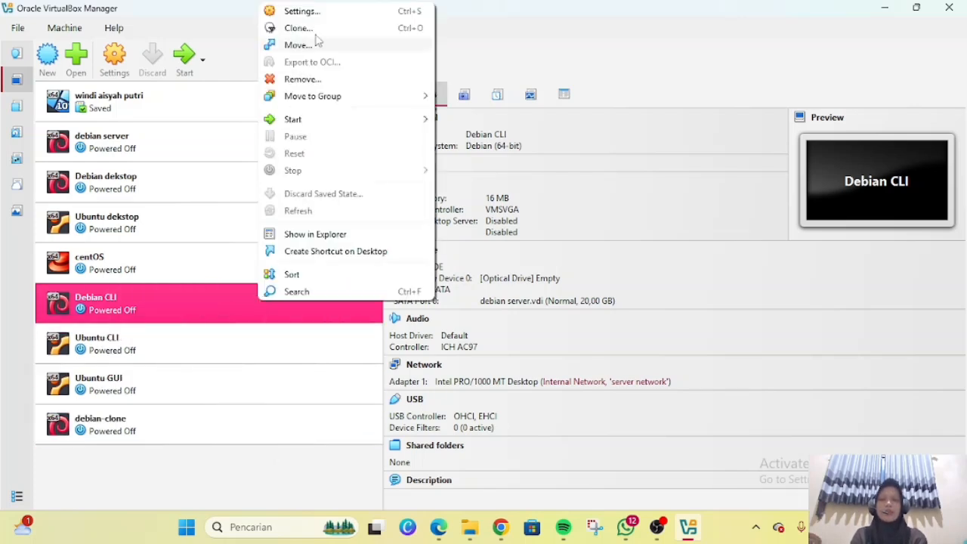
click(328, 14)
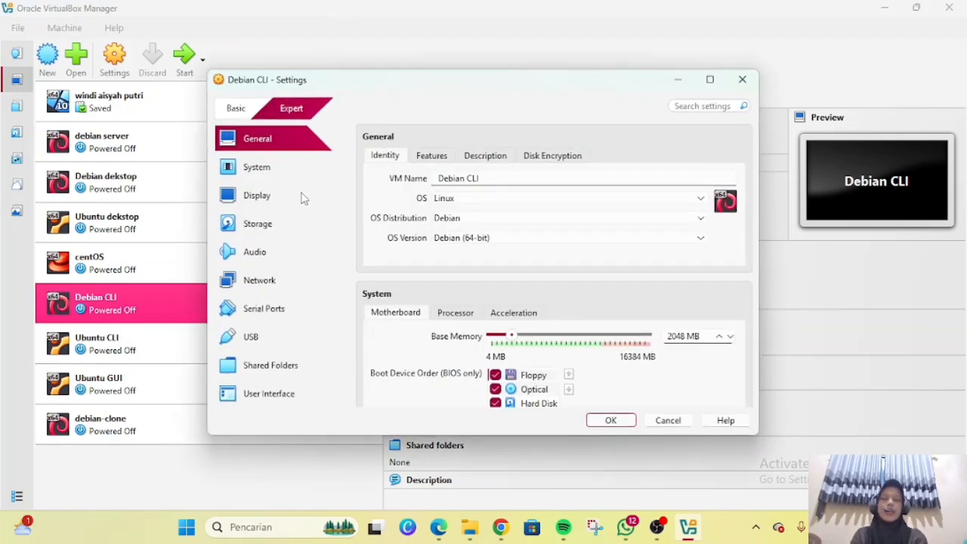
click(273, 167)
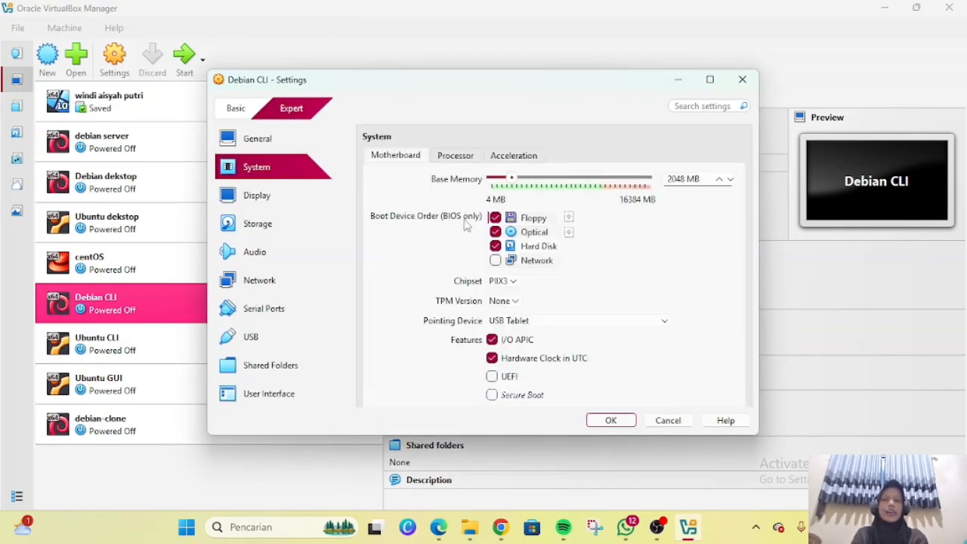
click(685, 178)
key(BackSpace)
key(BackSpace)
key(BackSpace)
key(BackSpace)
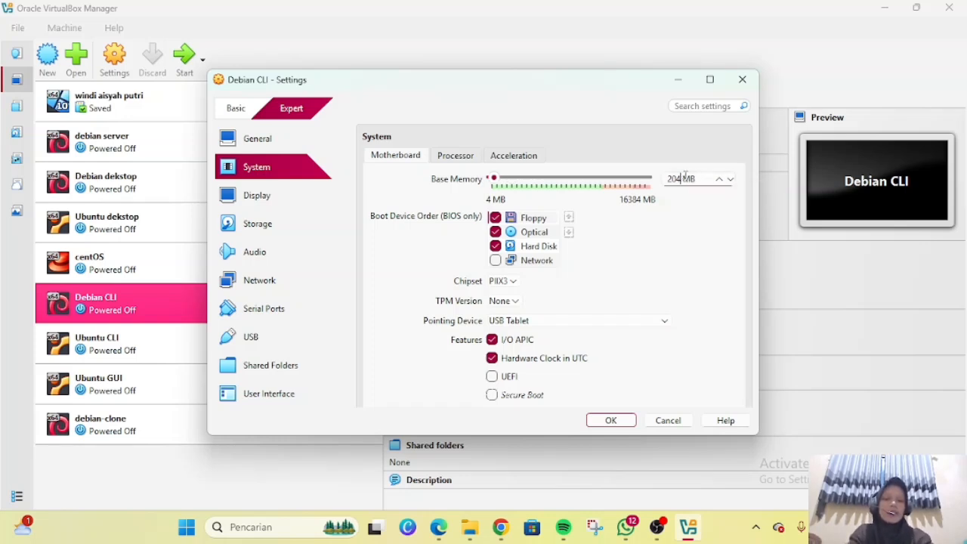
text(512)
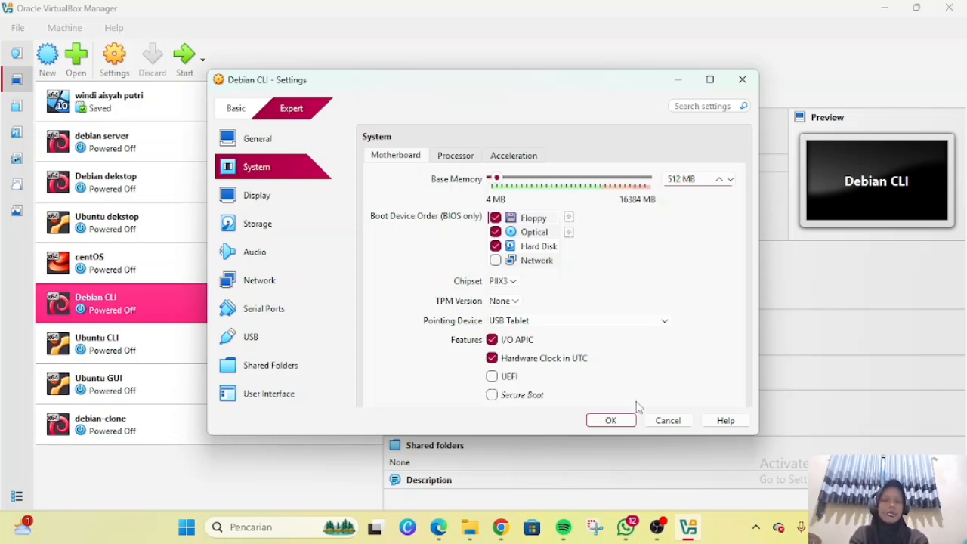
click(620, 422)
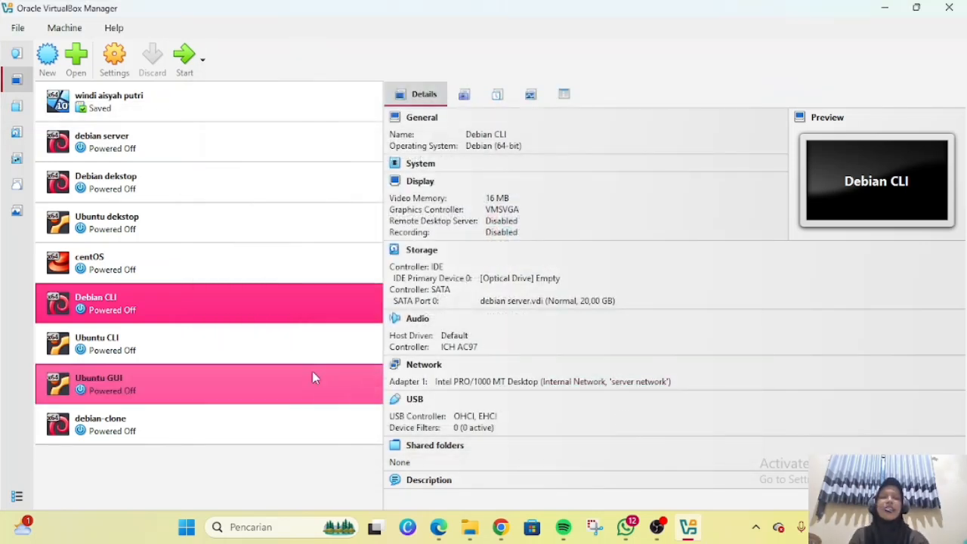
Step: Set the base memory of the Ubuntu GUI machine to 1024 MB and save its settings
click(223, 386)
right_click(224, 386)
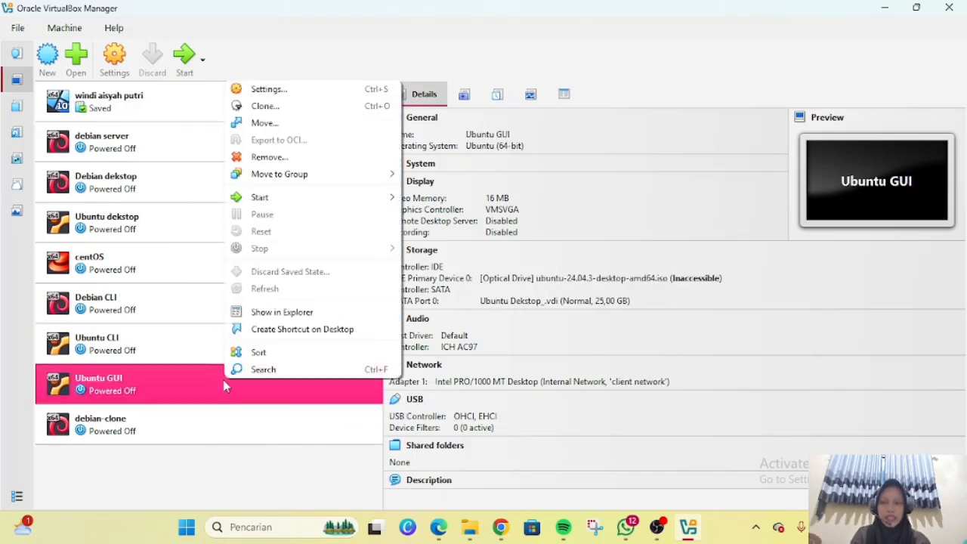
click(325, 91)
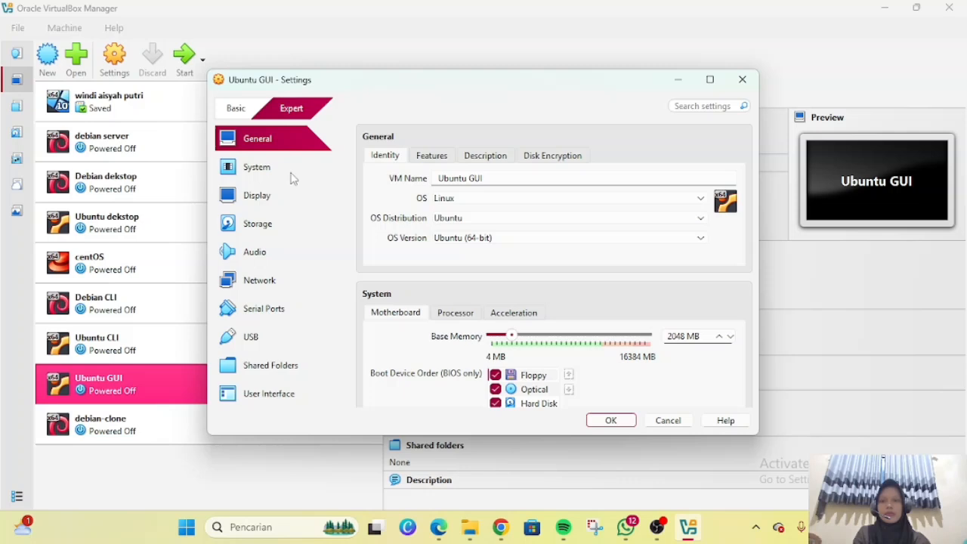
click(293, 176)
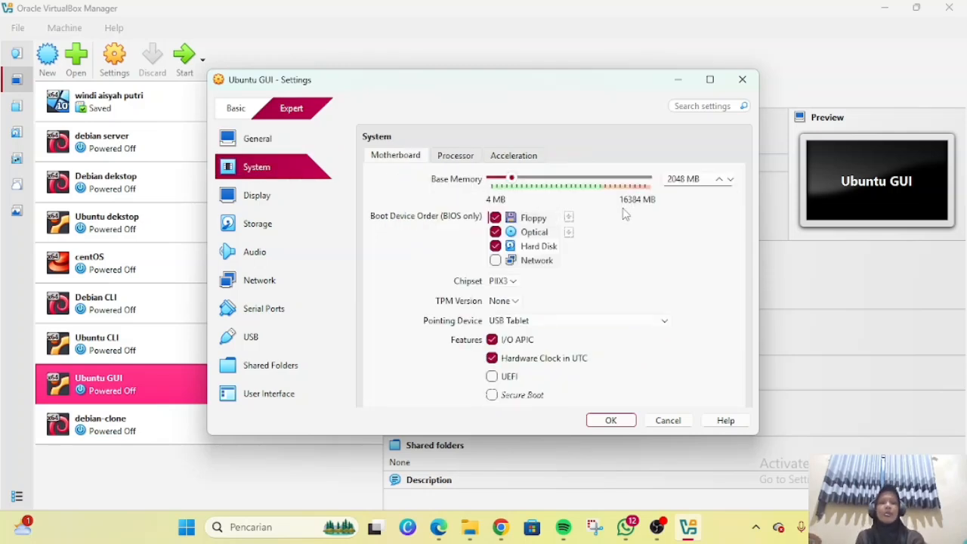
double_click(685, 179)
key(BackSpace)
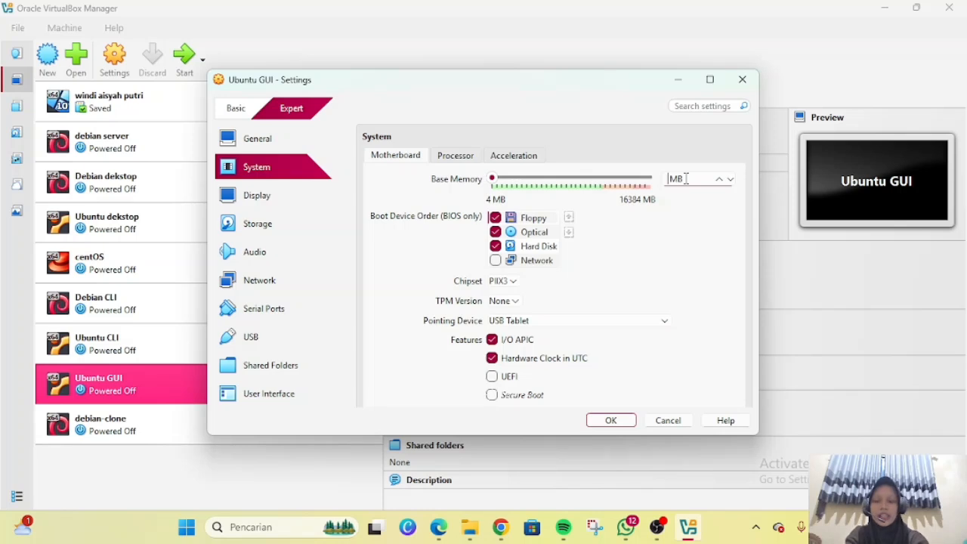
text(1024)
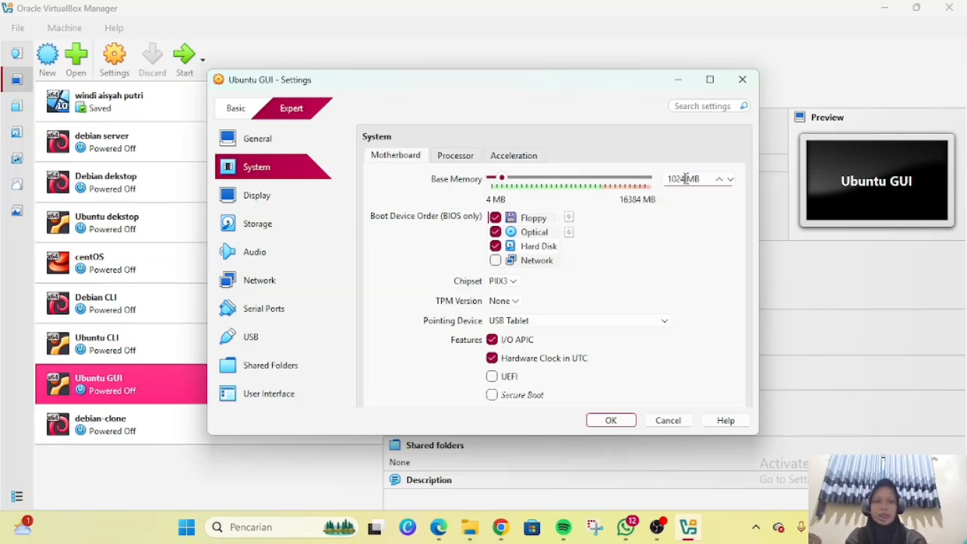
click(611, 419)
Step: Set the base memory of the Ubuntu CLI machine to 512 MB and save its settings
click(277, 344)
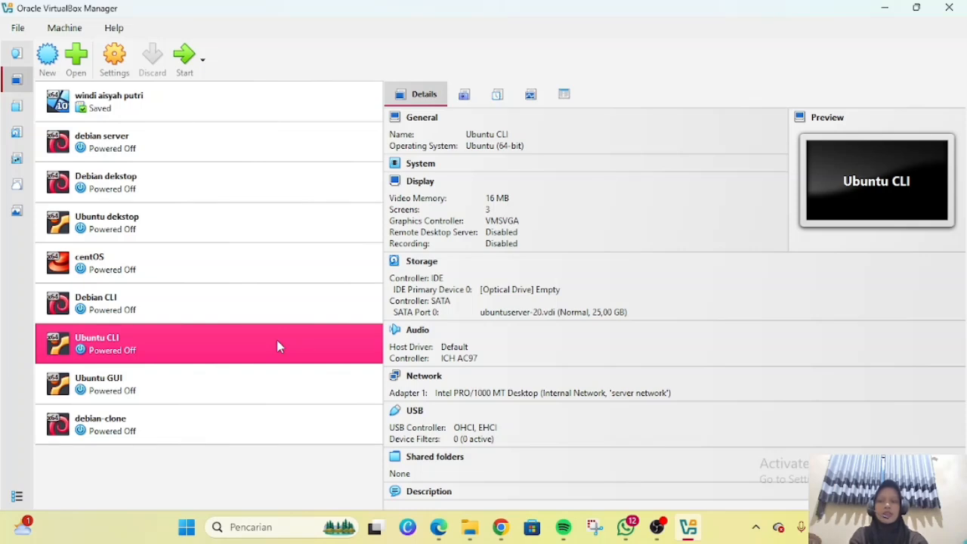
right_click(277, 343)
click(335, 50)
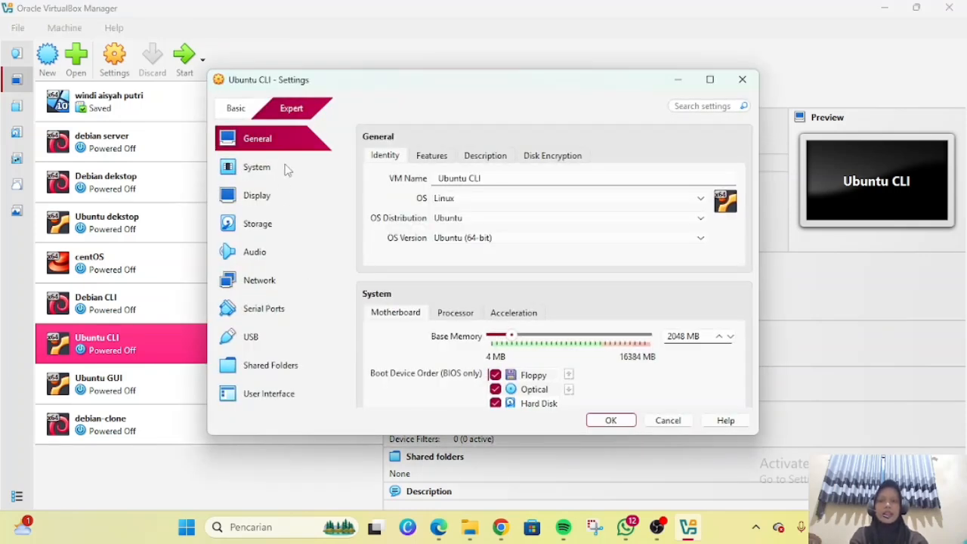
click(261, 167)
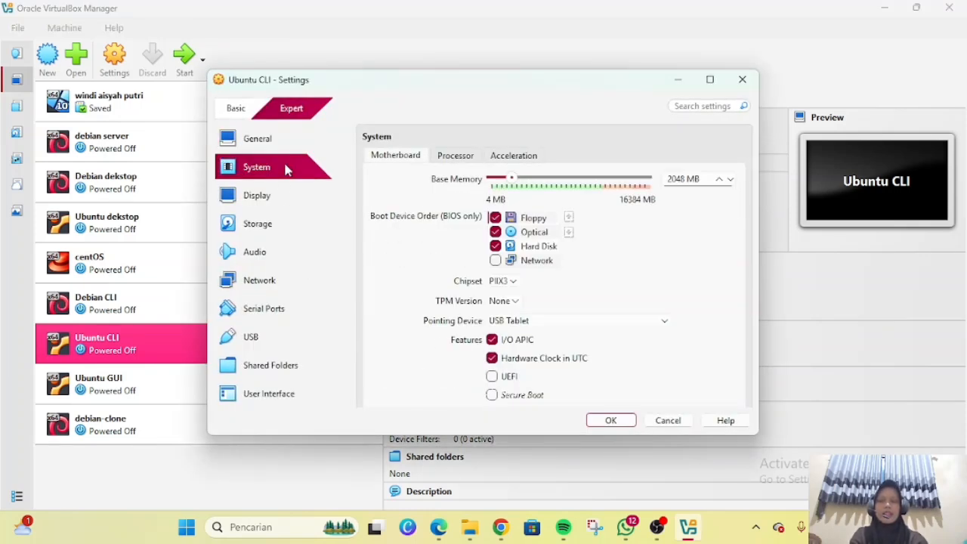
click(683, 178)
key(BackSpace)
key(BackSpace)
key(BackSpace)
key(BackSpace)
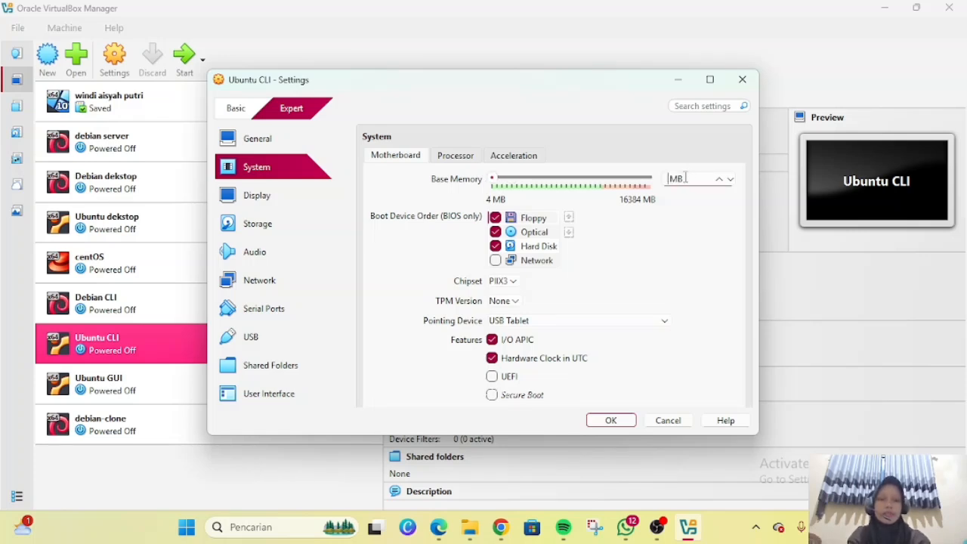
text(512)
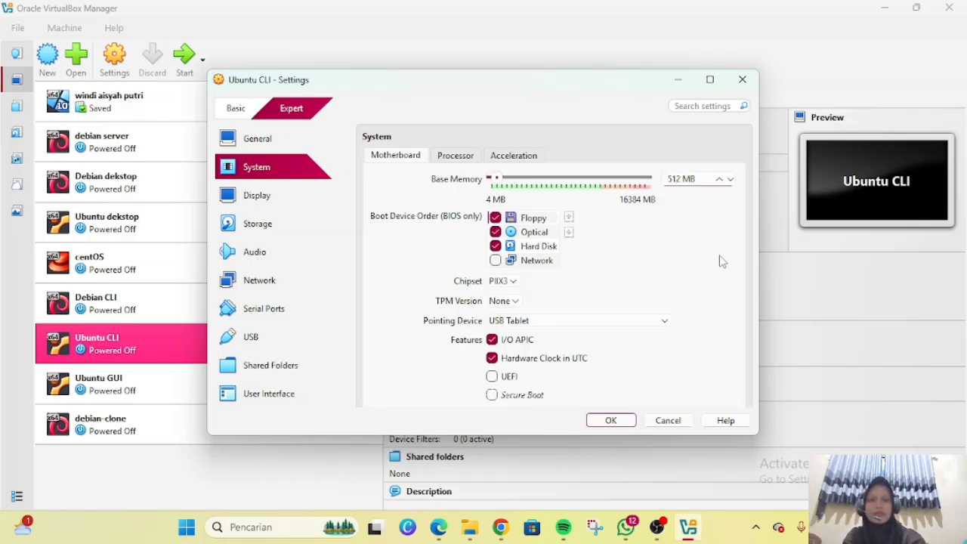
click(607, 427)
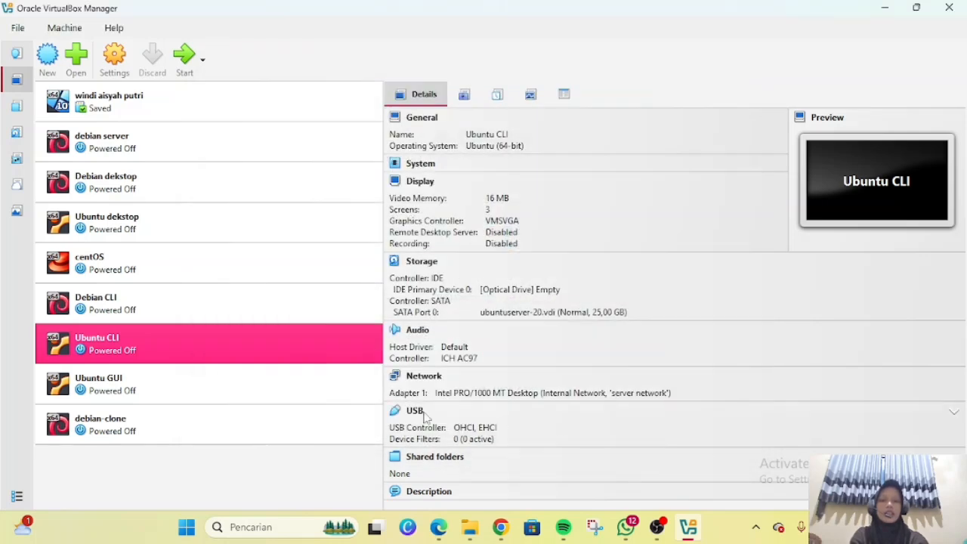
Step: Set the base memory of the debian-clone machine to 512 MB and save its settings
click(236, 421)
right_click(234, 417)
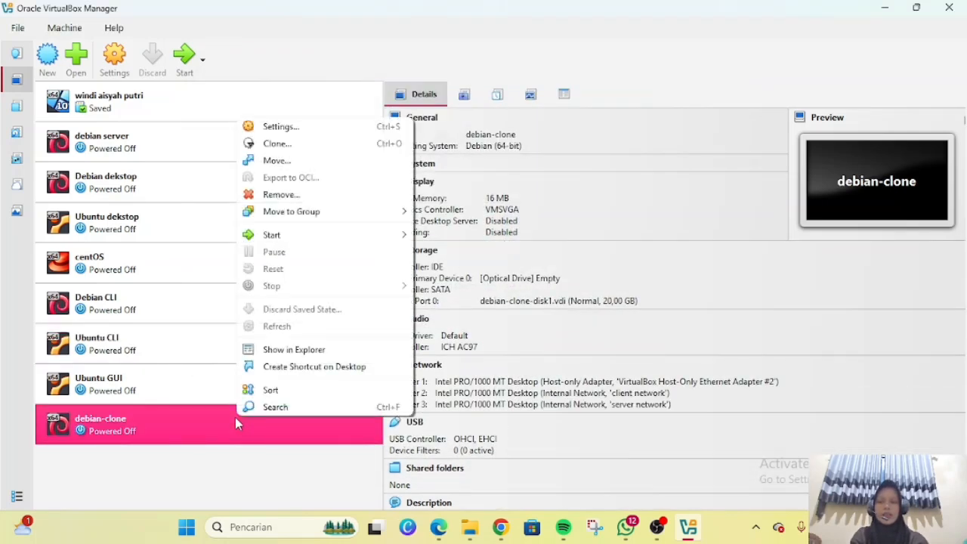
click(312, 125)
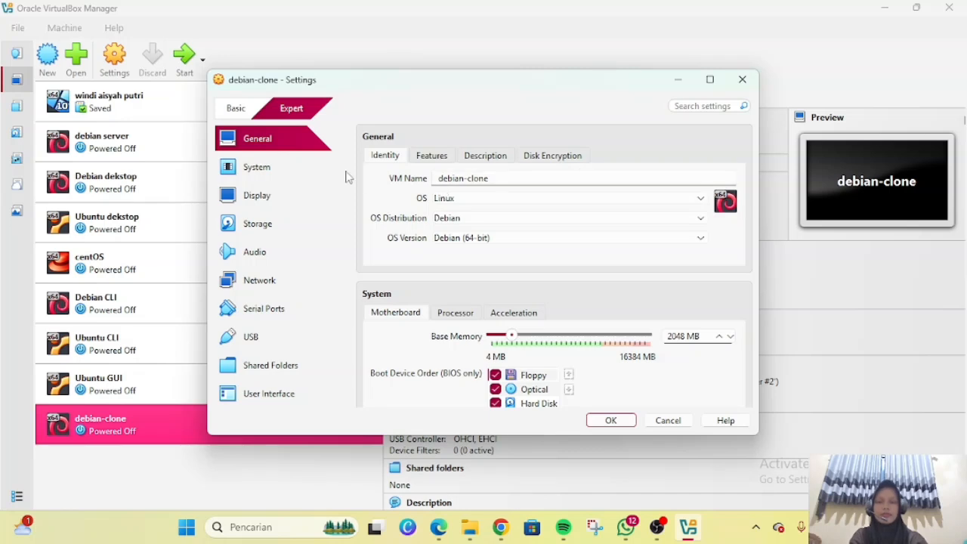
click(297, 175)
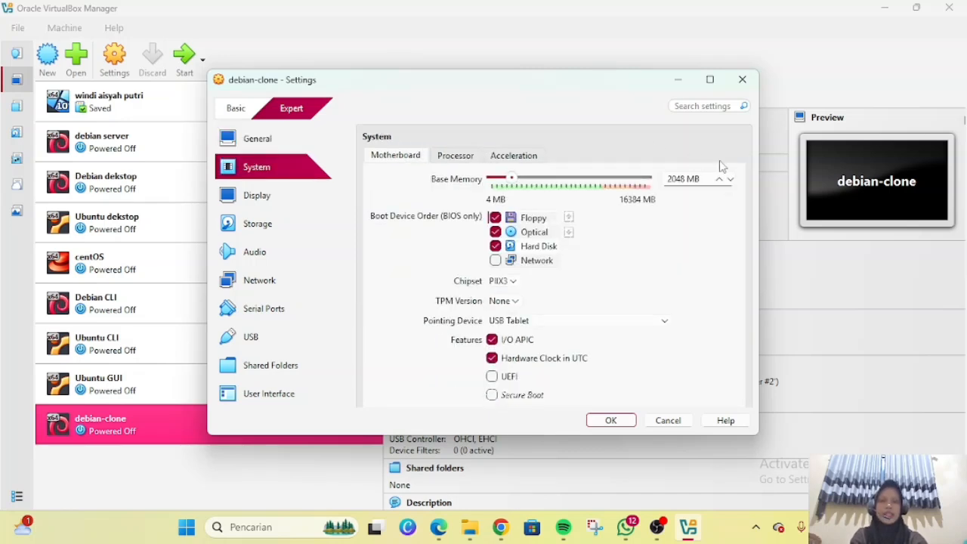
double_click(682, 178)
key(BackSpace)
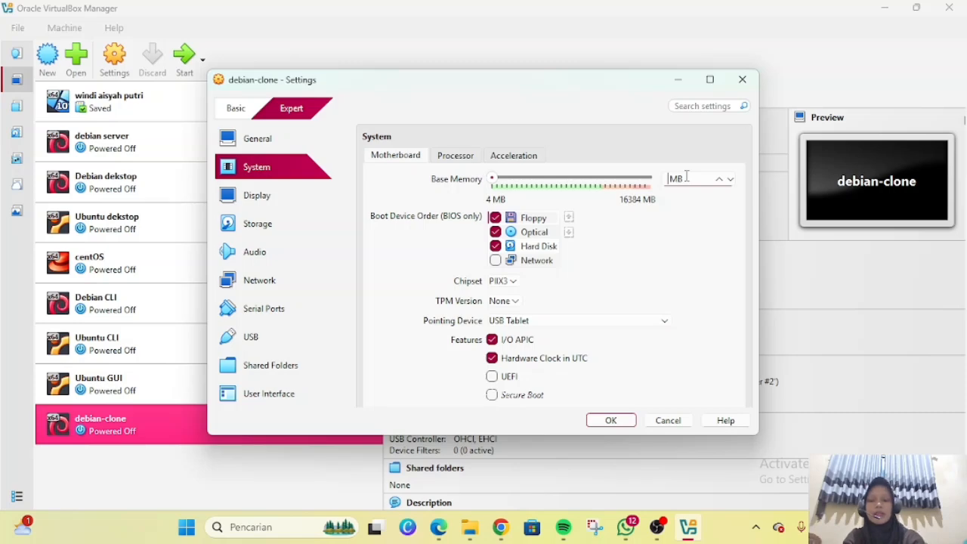
text(512)
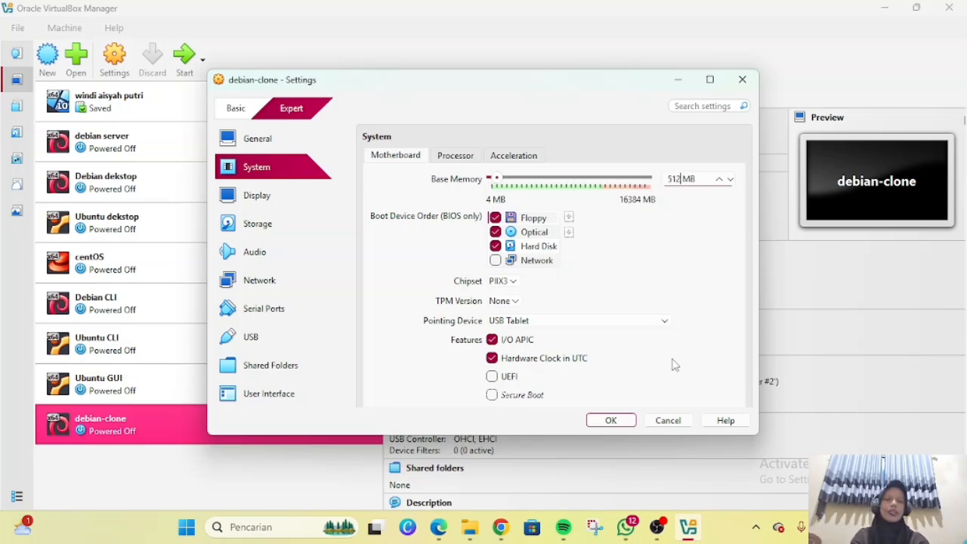
click(613, 423)
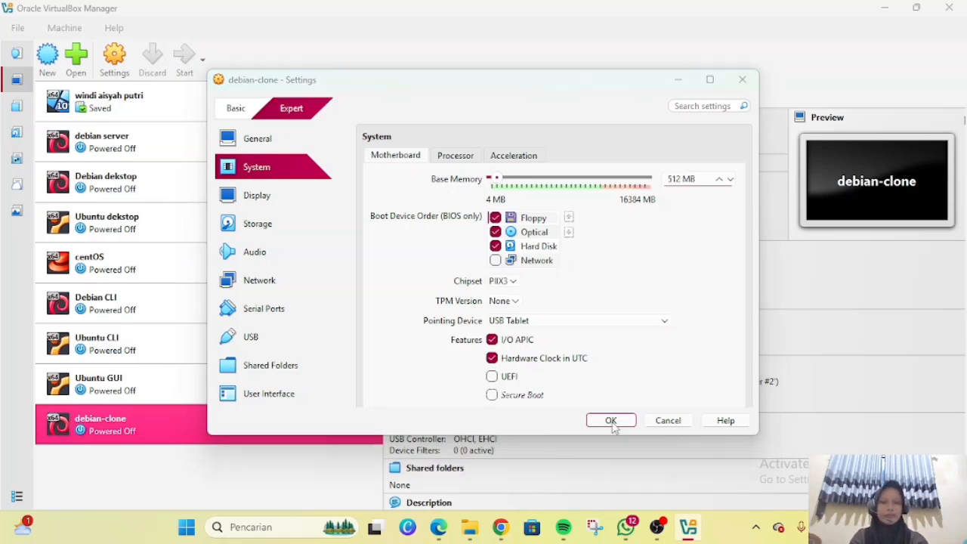